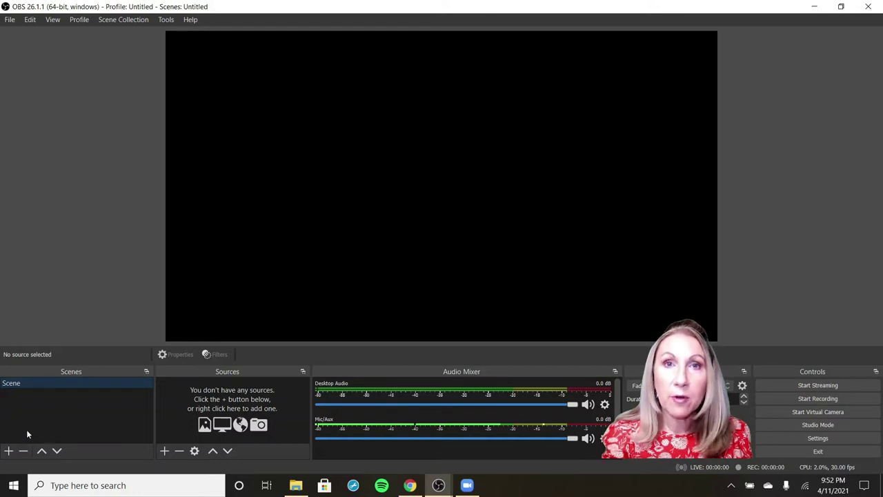
# - Create a new scene called 'Timer' beside the default Scene
pyautogui.click(8, 451)
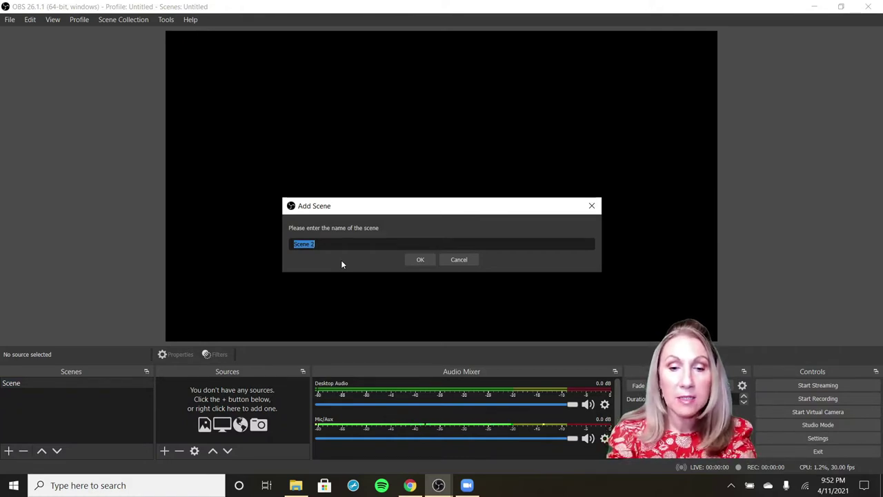
pyautogui.write('Timer')
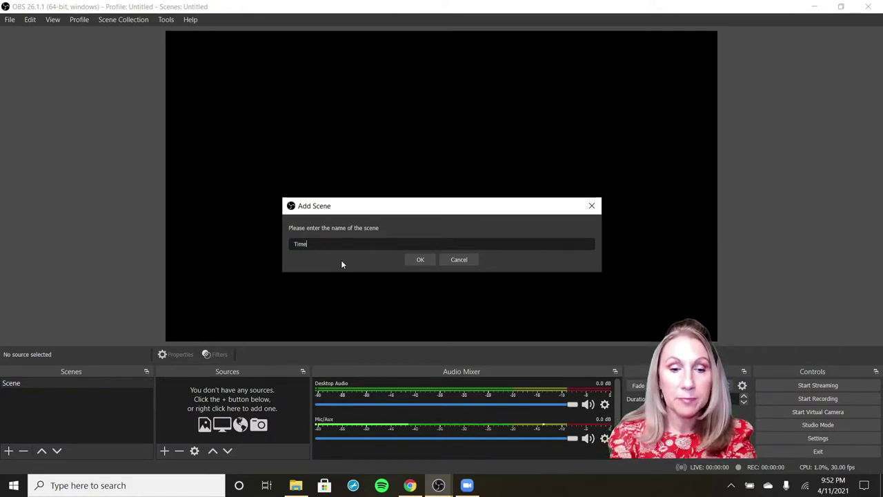
pyautogui.click(418, 260)
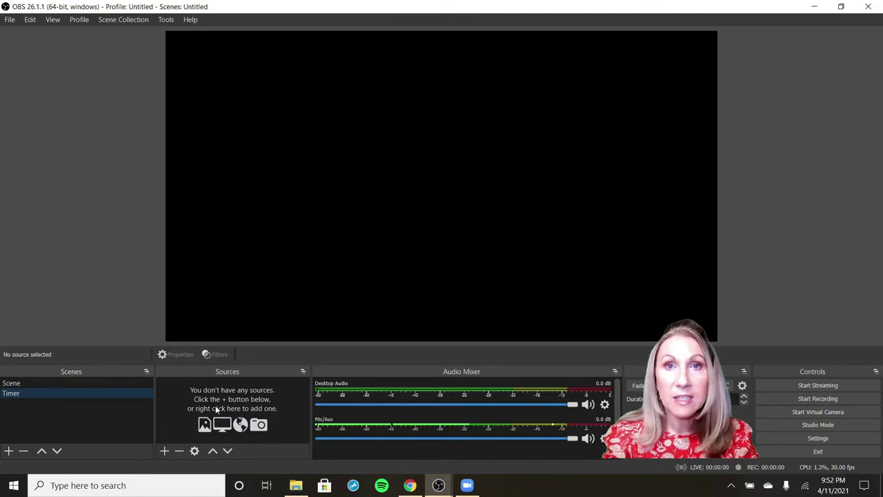
# - Add an Image source named 'background' to the Timer scene
pyautogui.click(165, 451)
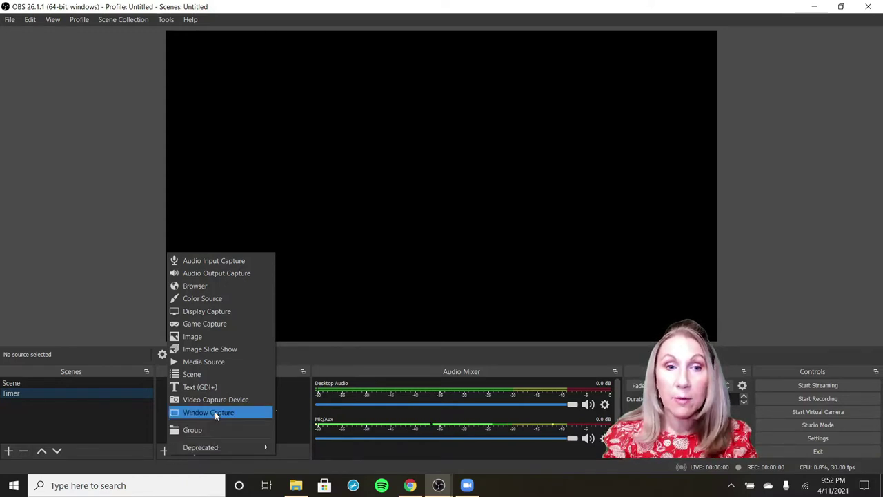
pyautogui.click(192, 336)
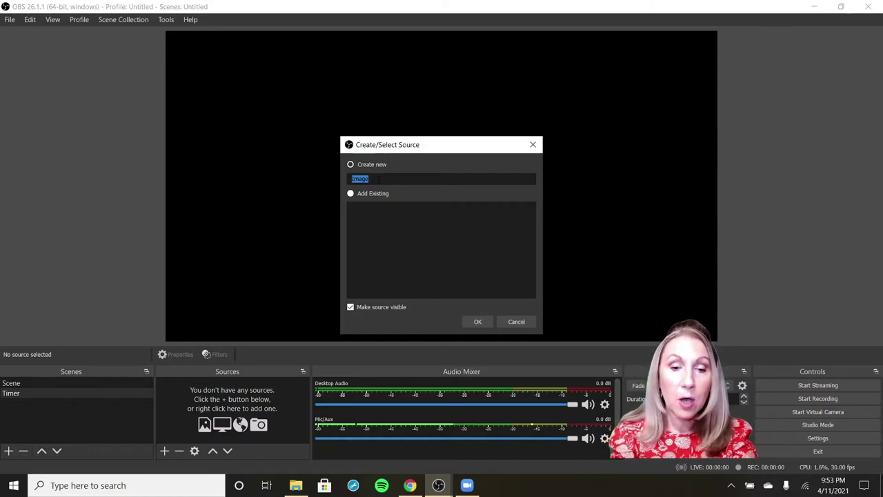
pyautogui.write('b')
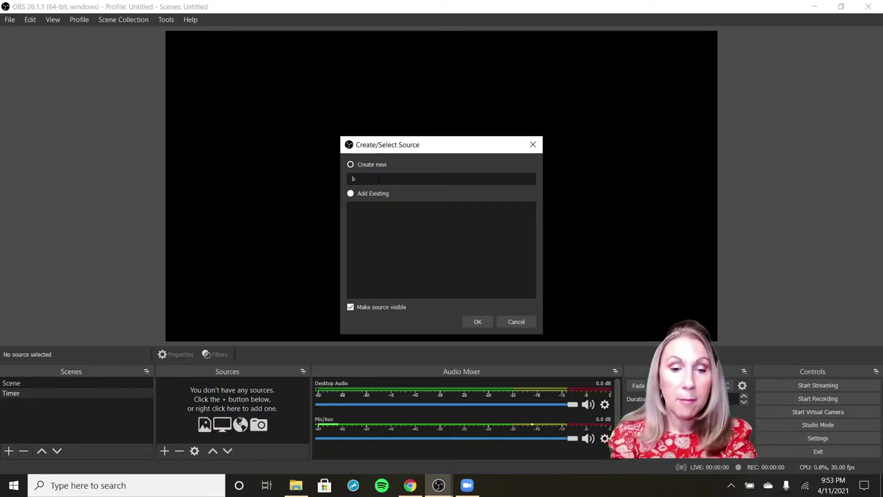
pyautogui.write('ackground')
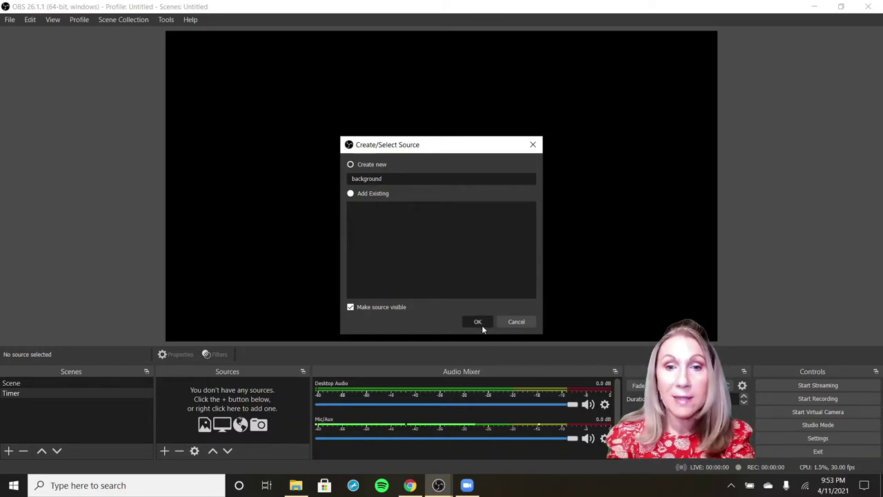
pyautogui.click(481, 325)
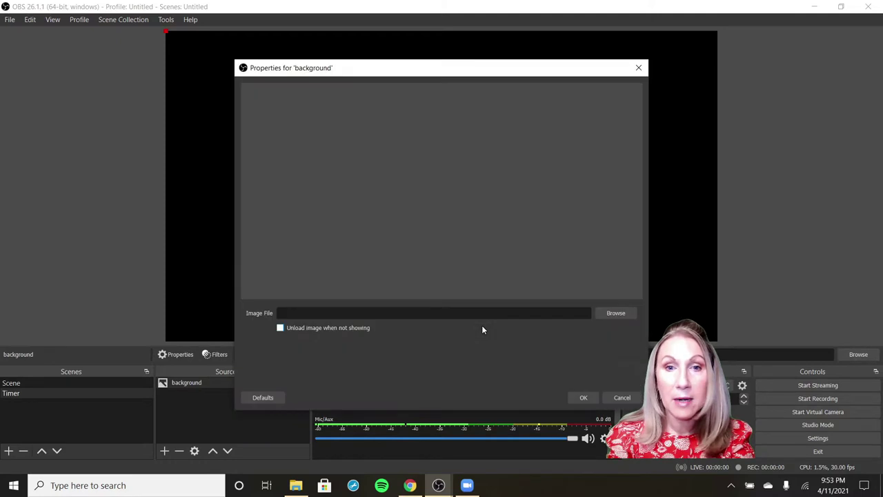
# - Load toastmasters-zoom-virtual-logo-bk-1280x720-c1.jpg from Desktop > Toastmaster as the background image
pyautogui.click(615, 314)
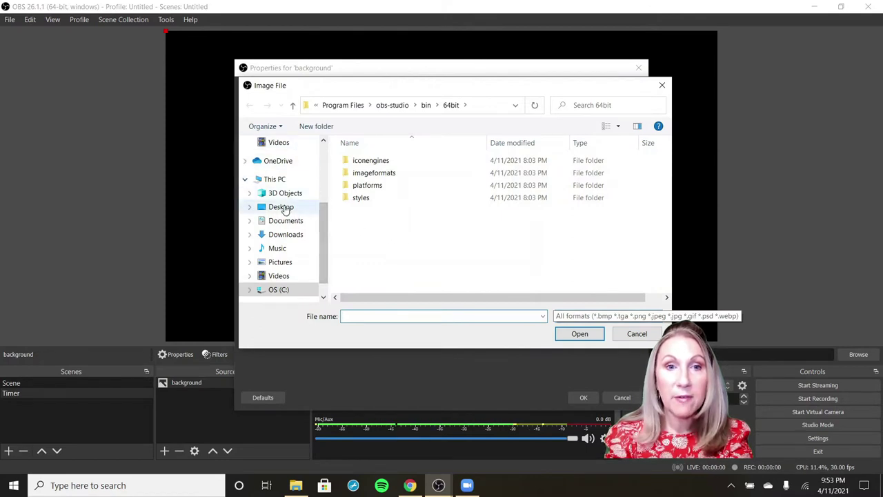
pyautogui.click(283, 208)
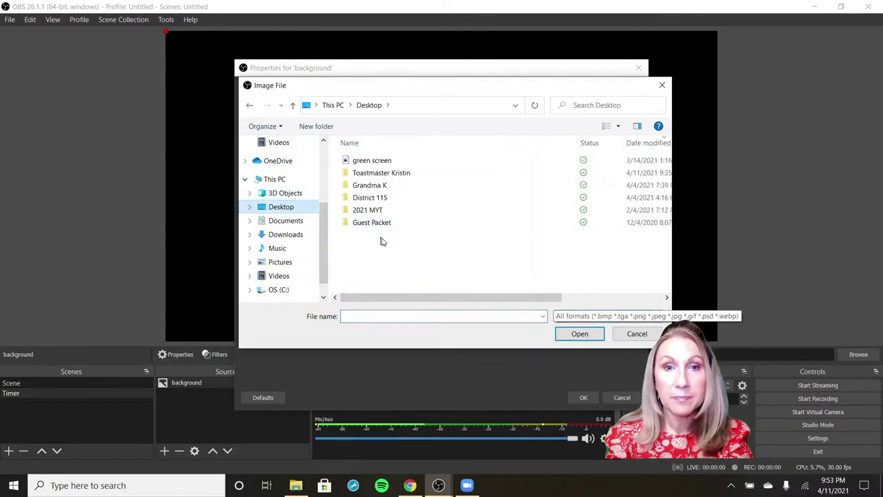
pyautogui.click(435, 223)
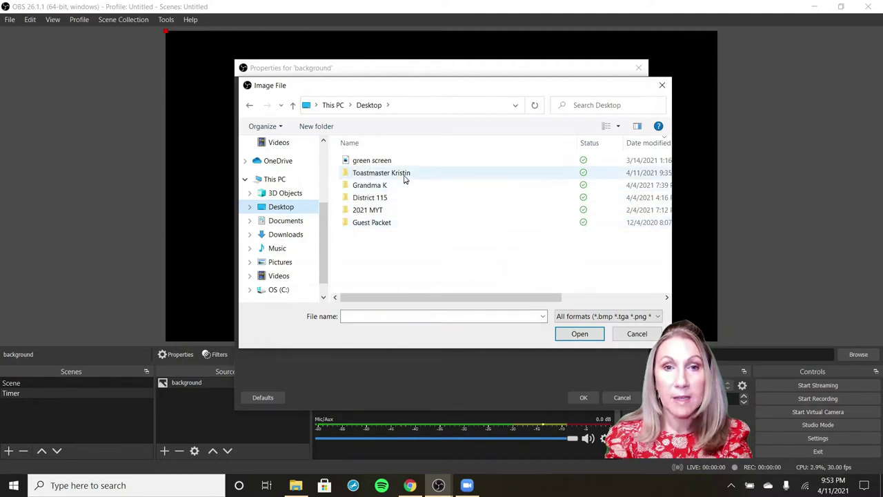
pyautogui.doubleClick(404, 174)
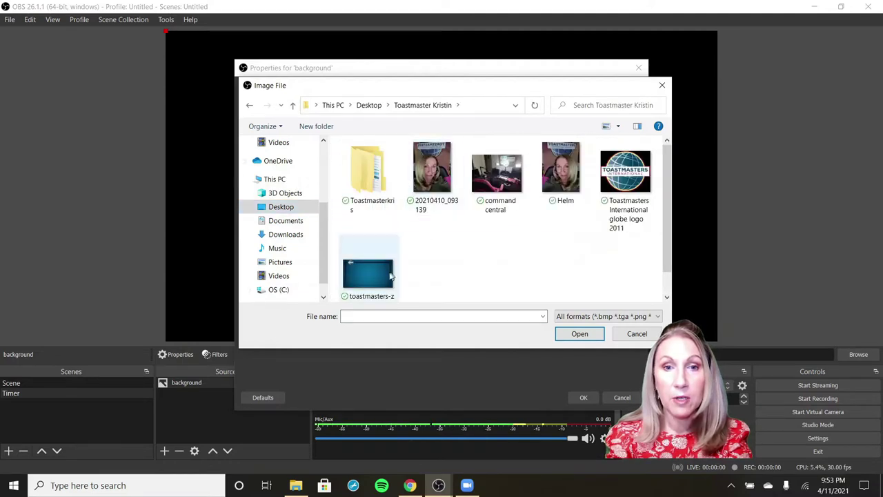
pyautogui.click(367, 274)
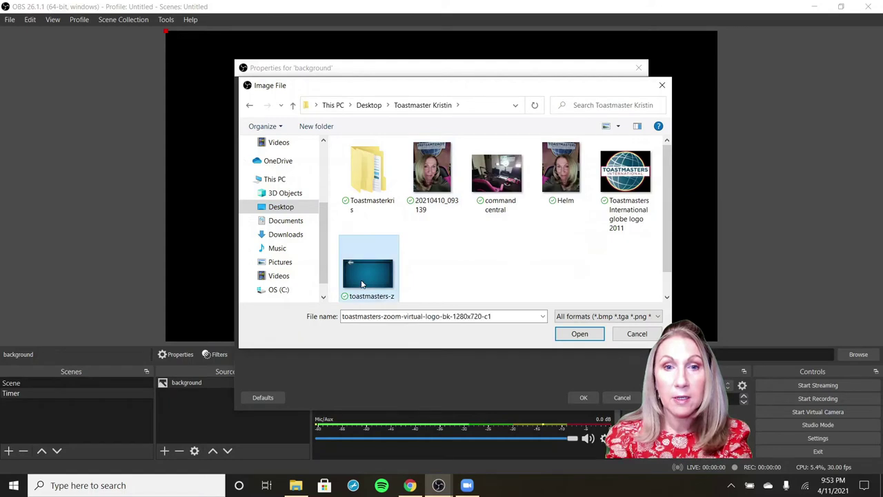
pyautogui.click(592, 336)
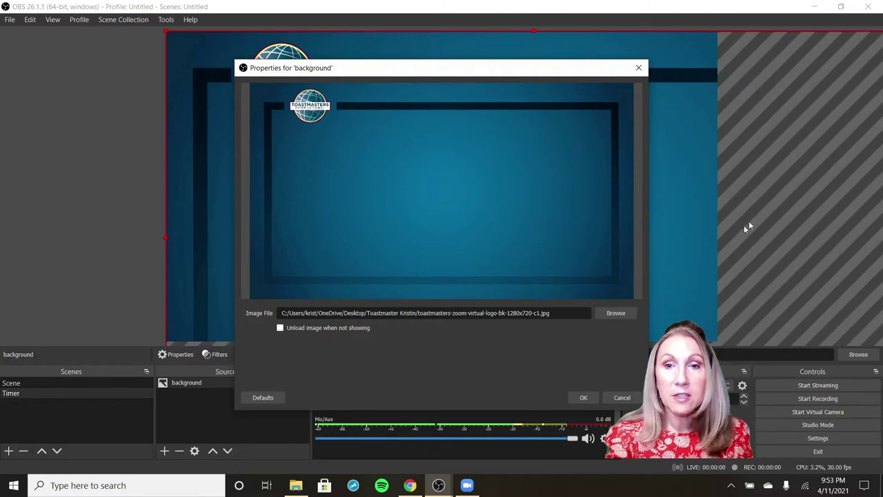
pyautogui.click(585, 398)
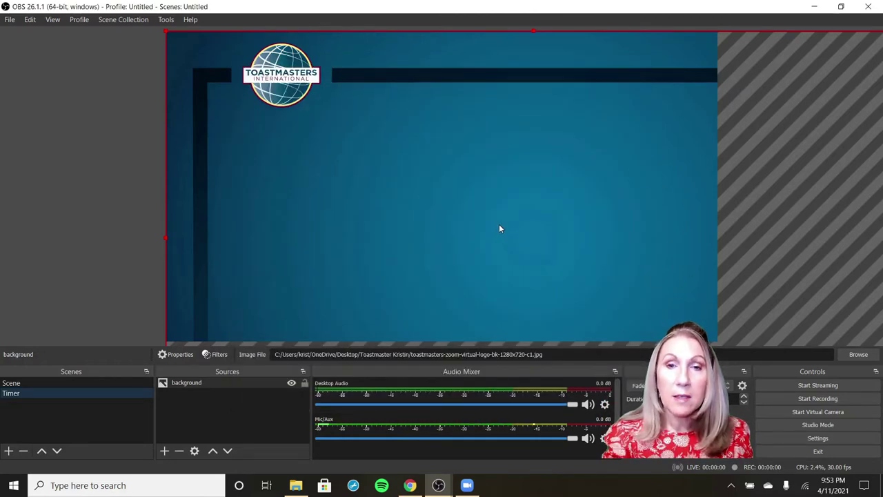
# - Stretch the Toastmasters background image to fill the canvas using Transform > Fit to screen
pyautogui.rightClick(502, 232)
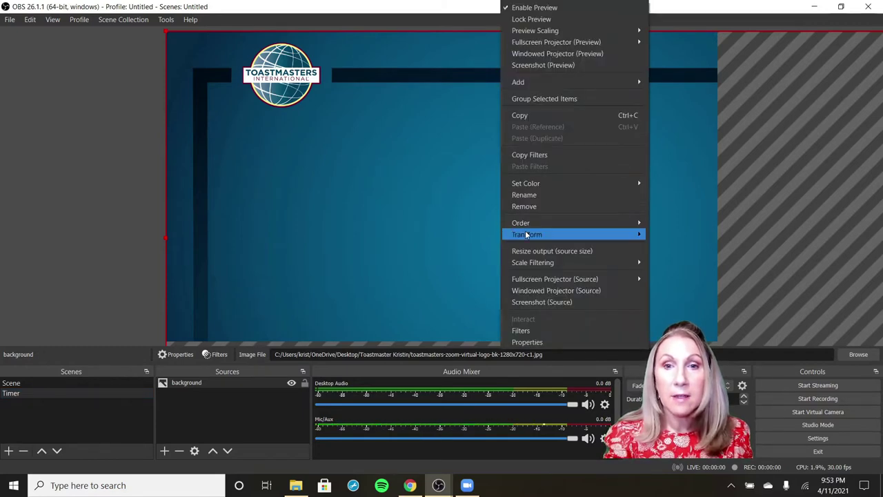
pyautogui.moveTo(527, 234)
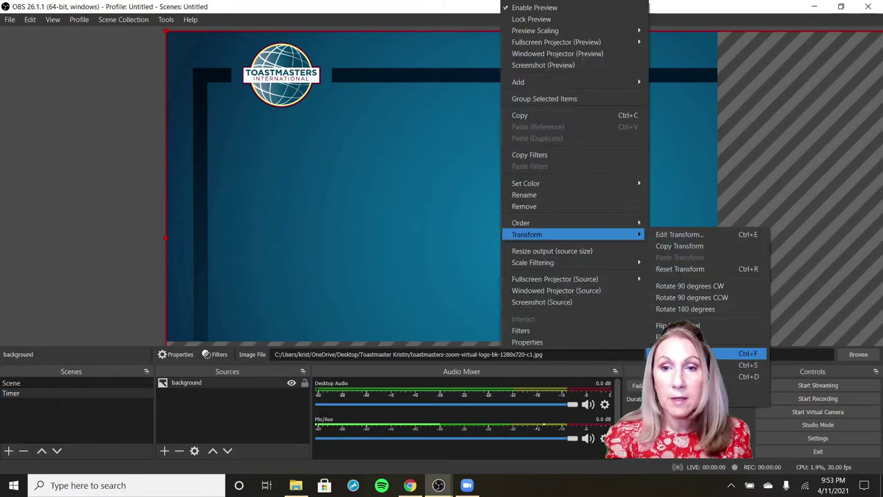
pyautogui.click(690, 354)
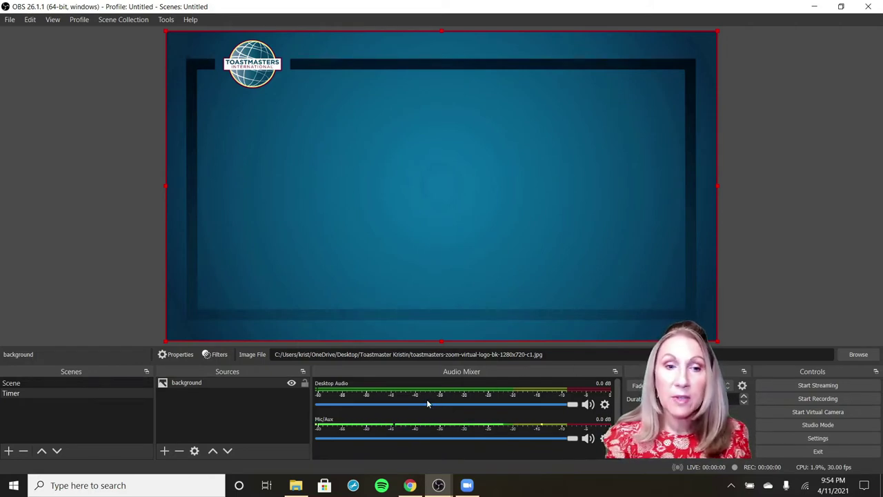
# - Add a Text (GDI+) source named 'disclaimer' to the Timer scene
pyautogui.click(164, 451)
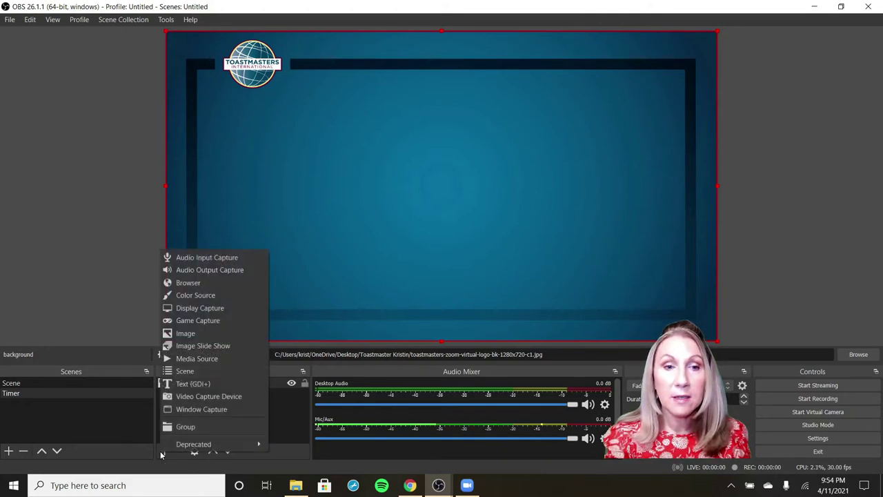
pyautogui.click(190, 384)
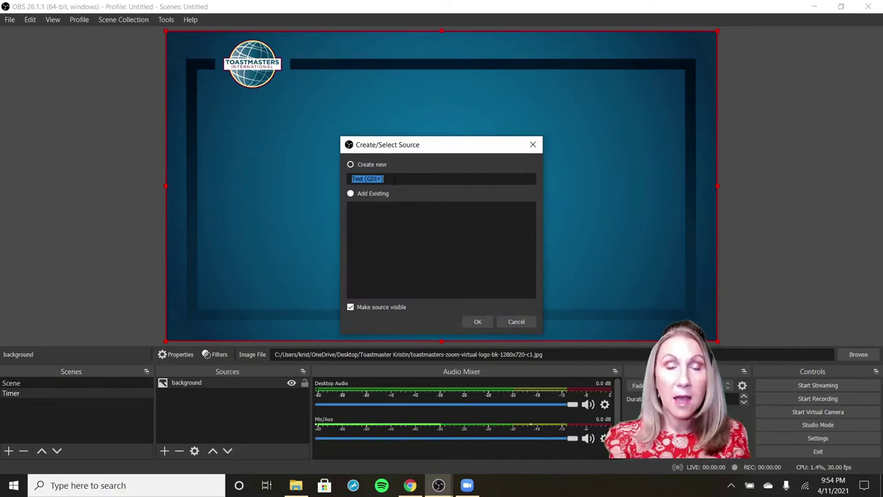
pyautogui.write('d')
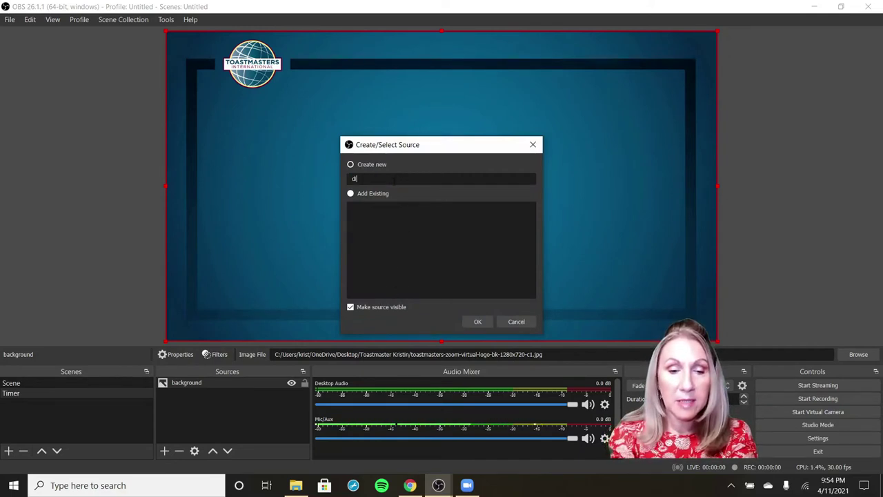
pyautogui.write('isclaimer')
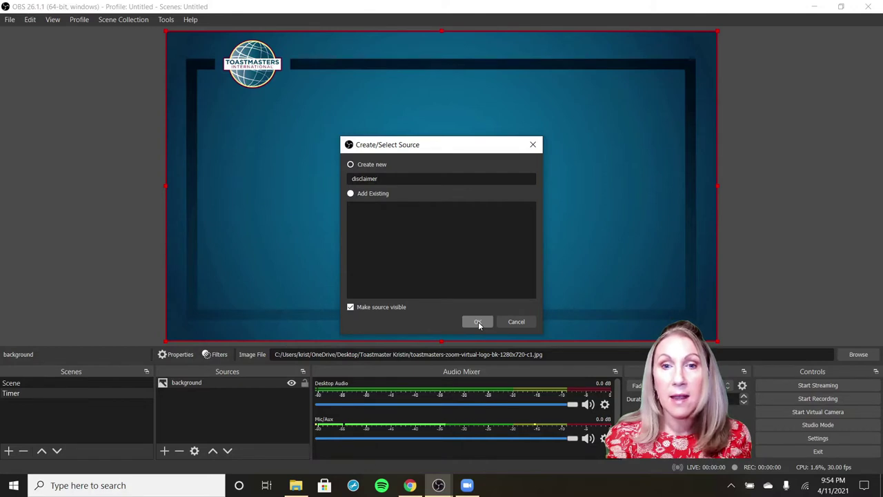
pyautogui.click(477, 322)
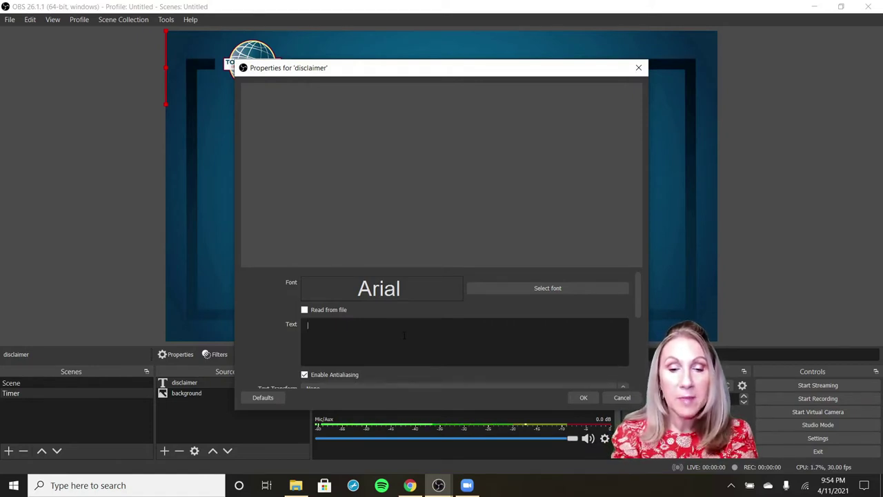
# - Enter the recording notice 'This meeting is being recorded. Please leave camera off...' as the disclaimer text
pyautogui.write('This m')
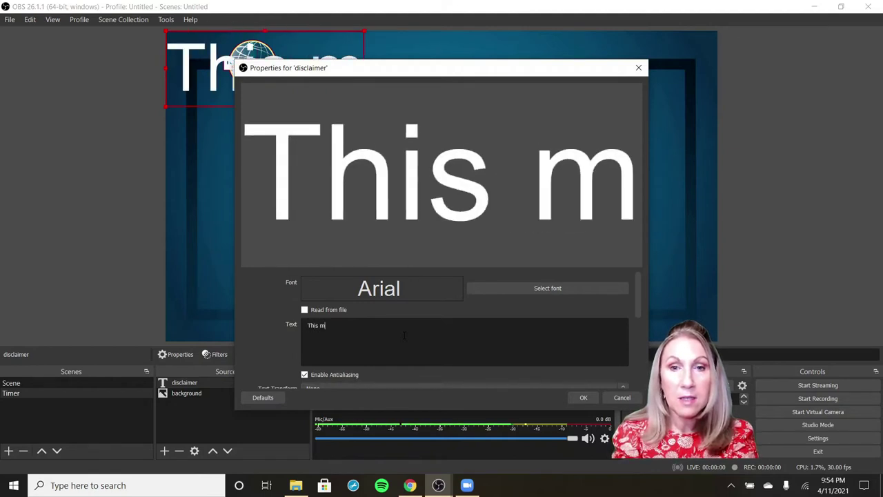
pyautogui.write('eeting is ')
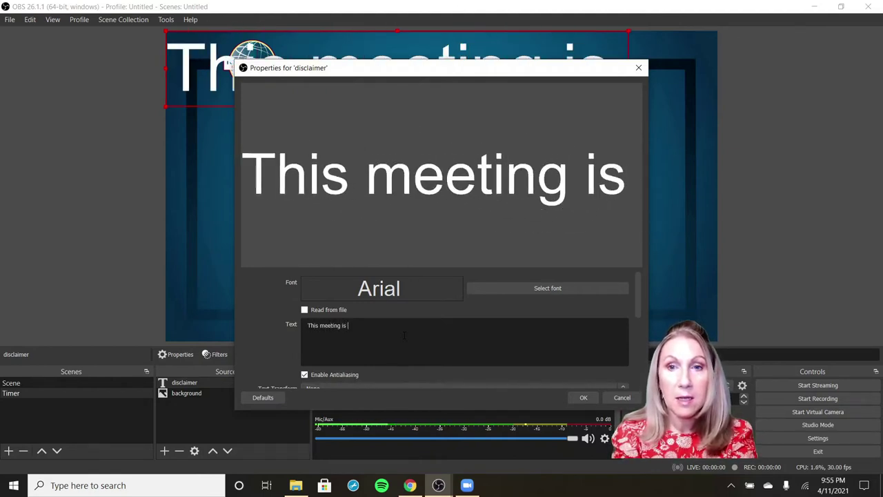
pyautogui.write('being r')
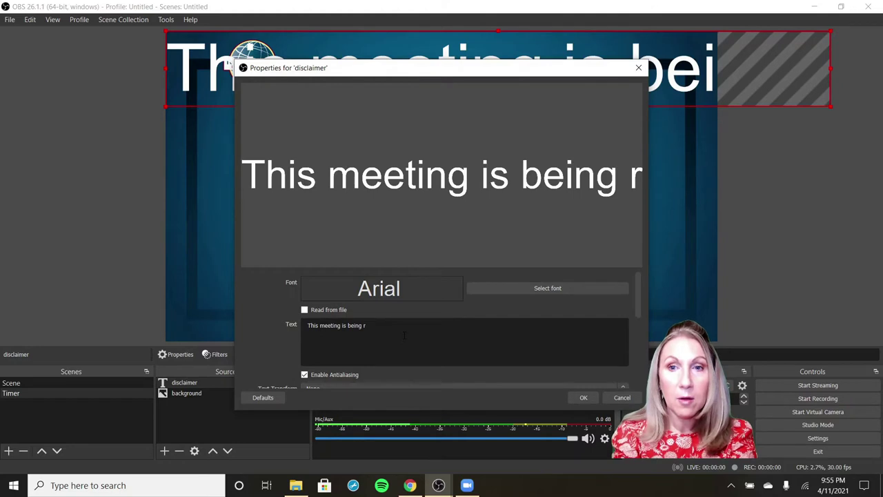
pyautogui.write('ecorded. P')
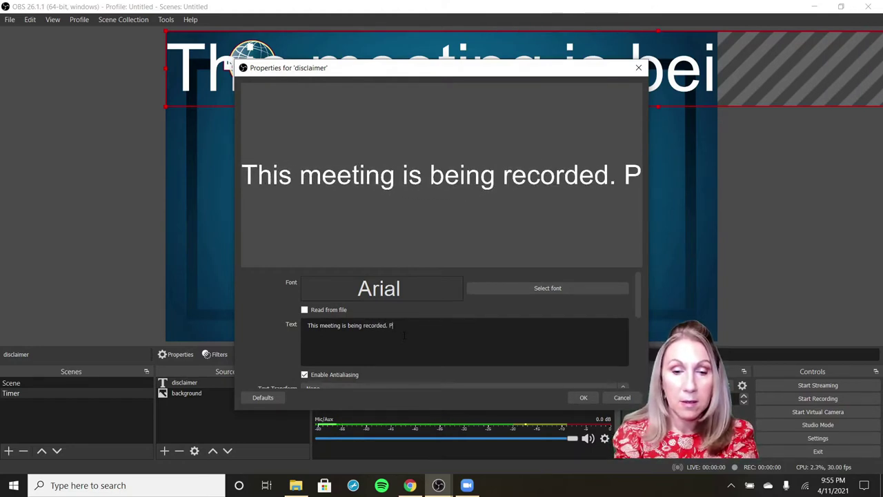
pyautogui.write('lease leav')
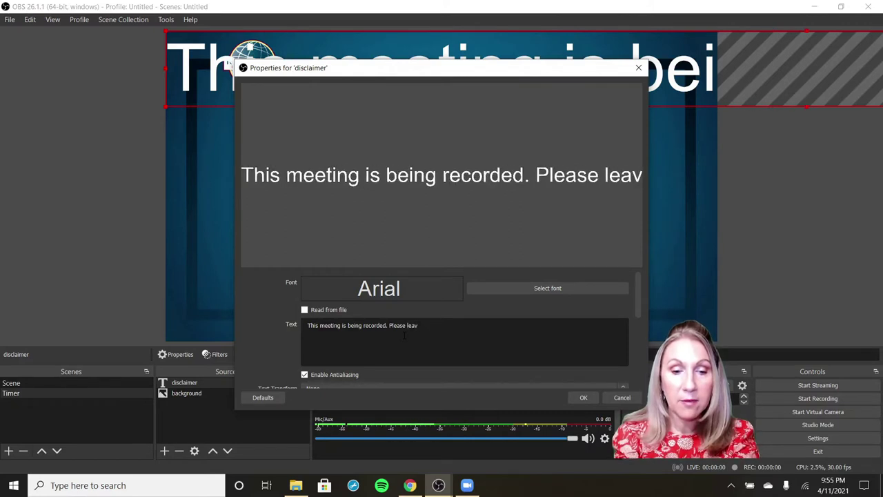
pyautogui.write('e camera')
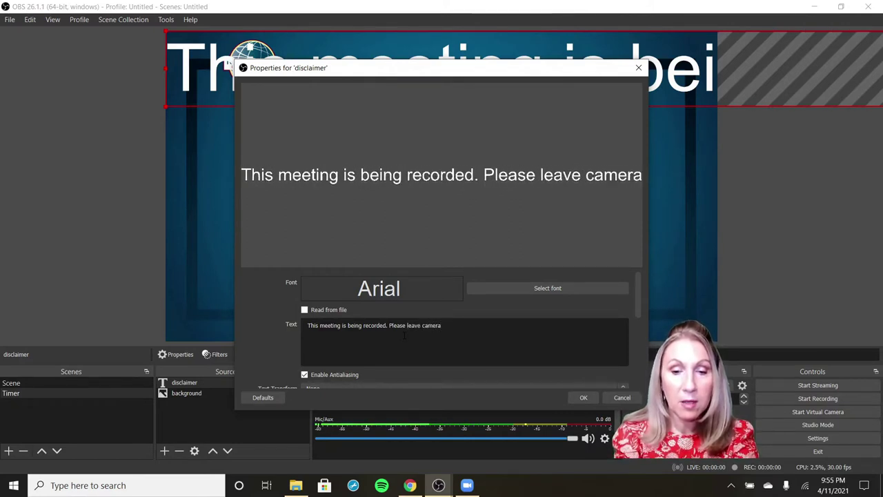
pyautogui.write(' off if ')
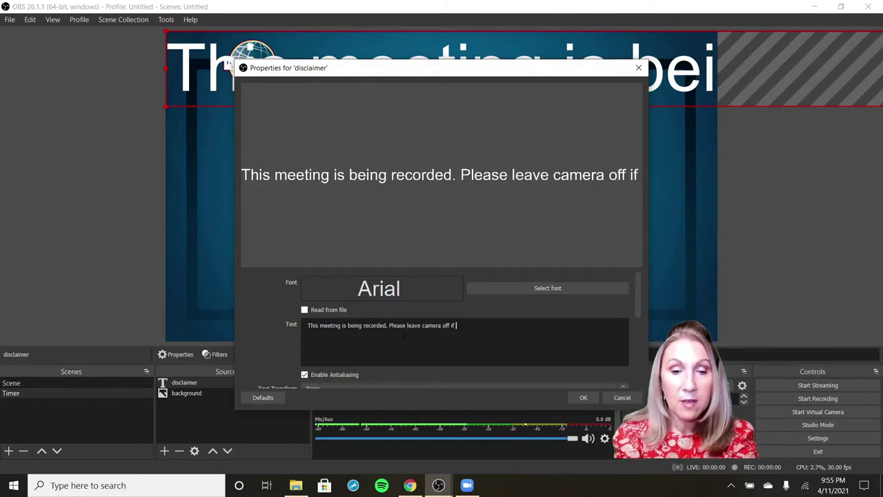
pyautogui.write('you do ')
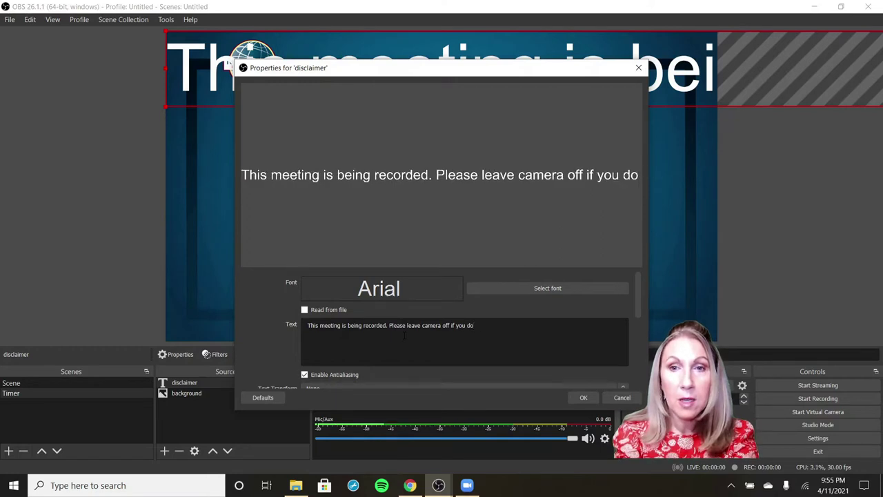
pyautogui.write('n')
pyautogui.write('ot w')
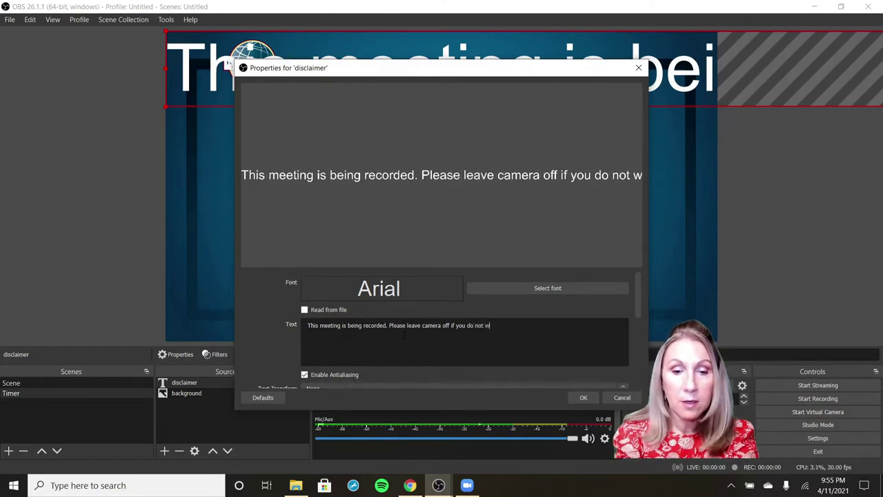
pyautogui.write('ish to app')
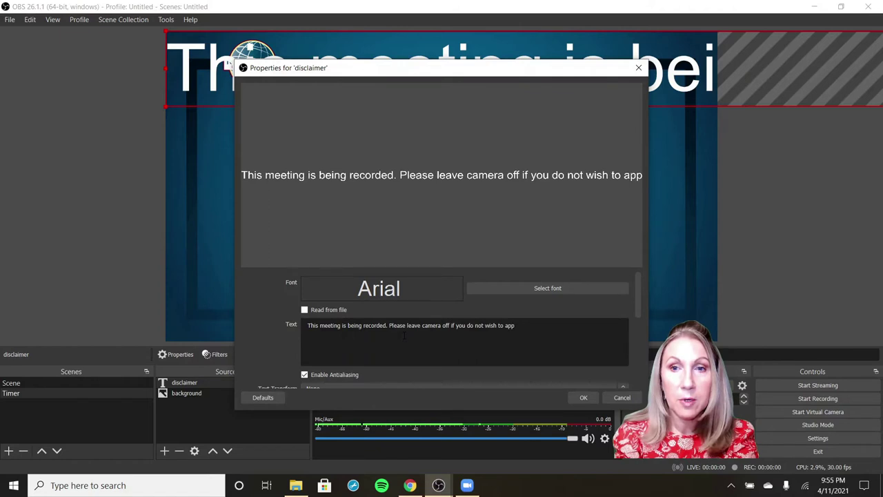
pyautogui.write('ear in t')
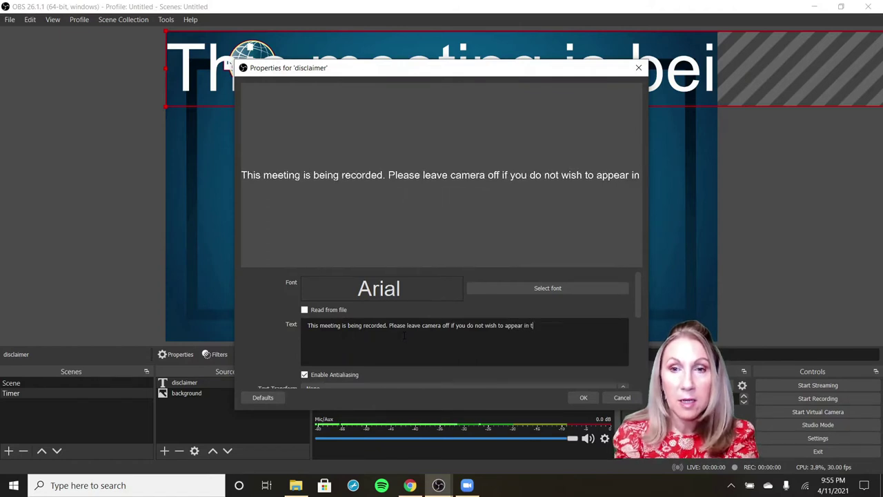
pyautogui.write('he recording')
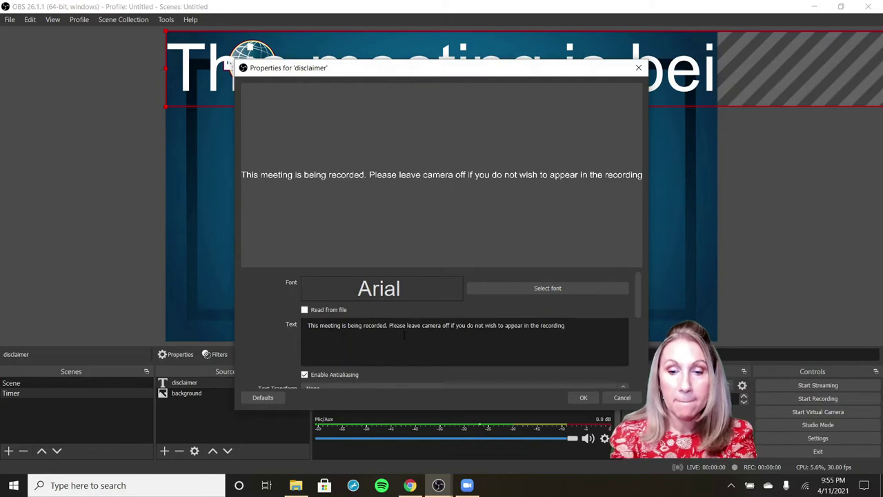
pyautogui.write('.')
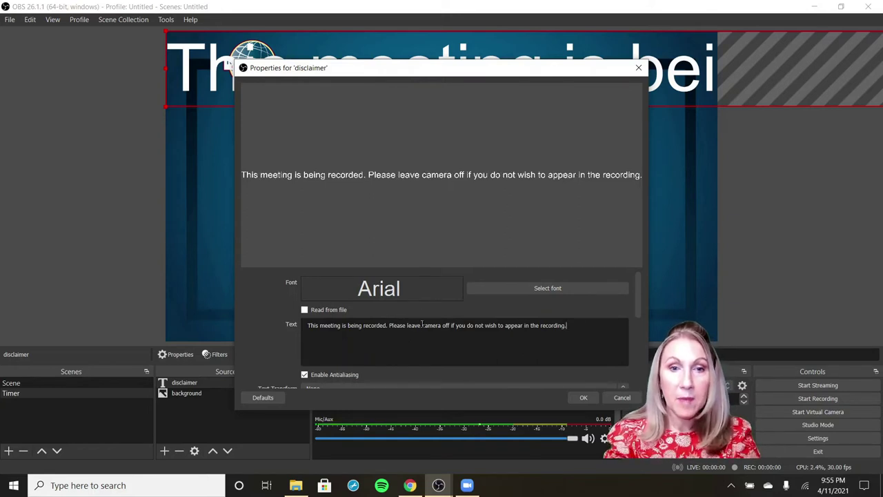
# - Change the disclaimer font size from 256 to 100 and save its properties
pyautogui.click(561, 289)
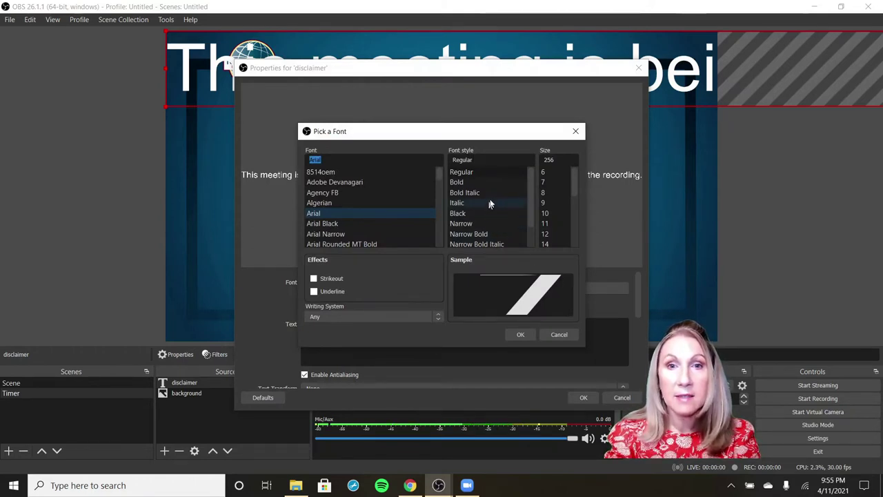
pyautogui.doubleClick(547, 160)
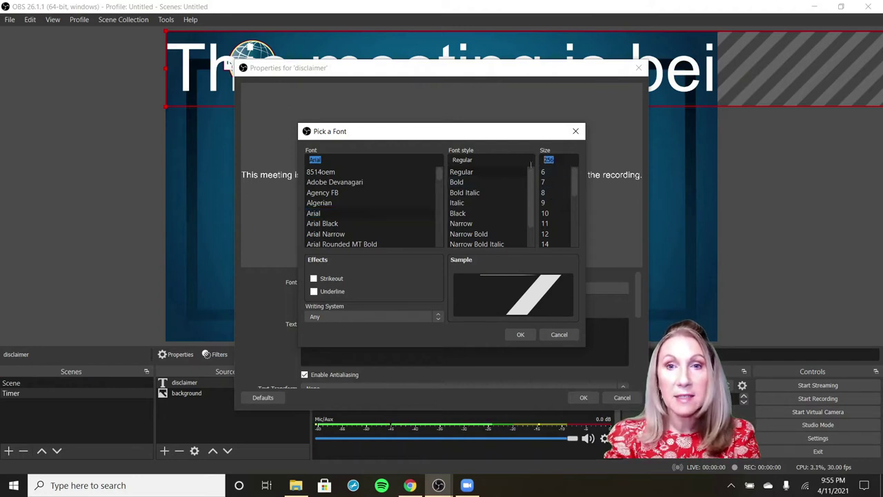
pyautogui.write('100')
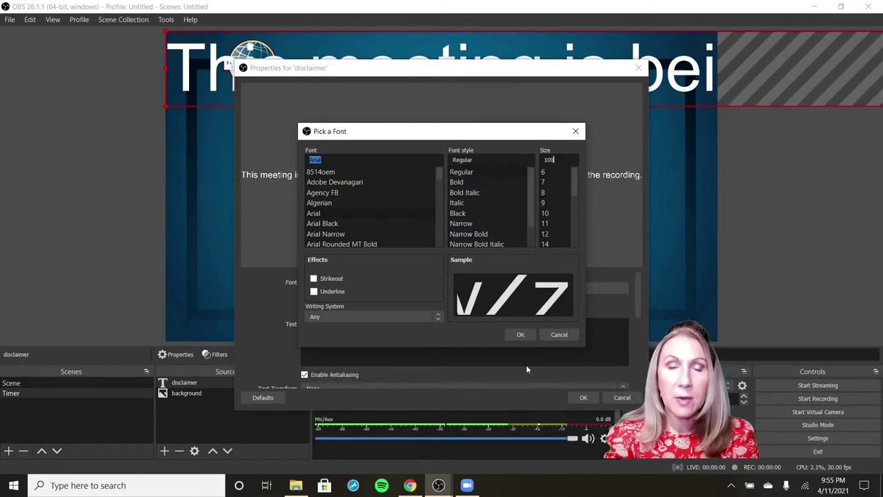
pyautogui.click(520, 334)
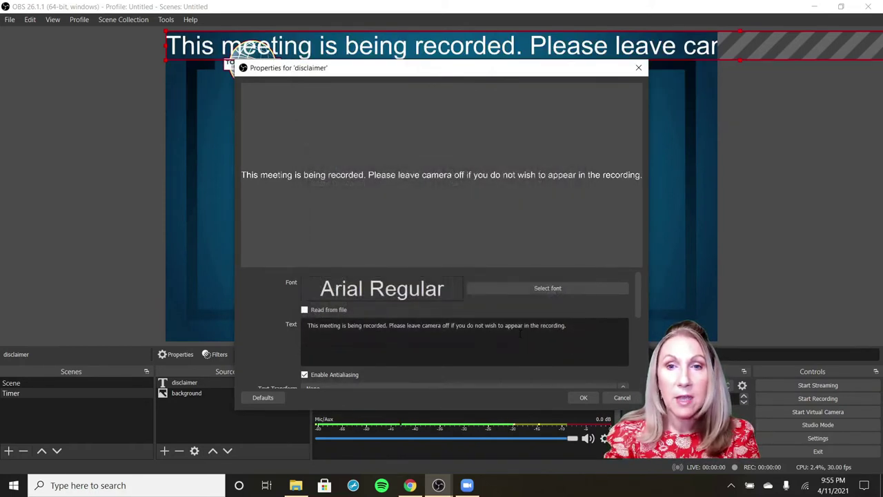
pyautogui.scroll(-1, 520, 335)
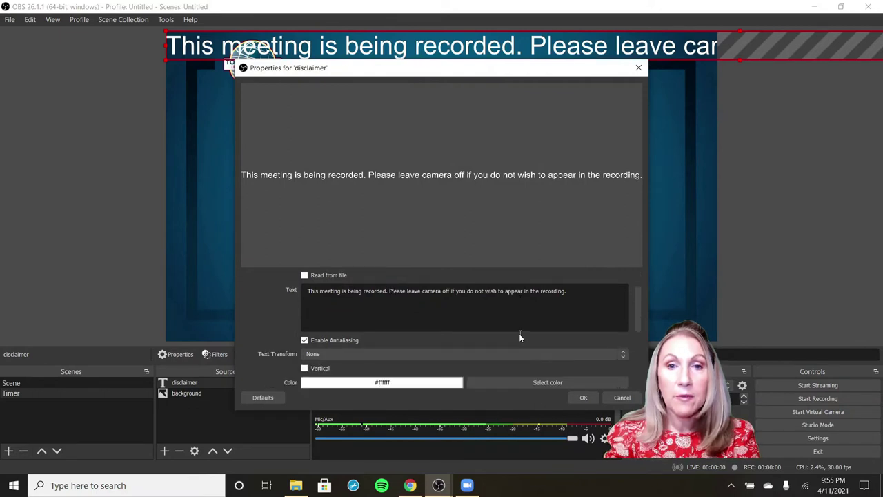
pyautogui.scroll(-1, 520, 336)
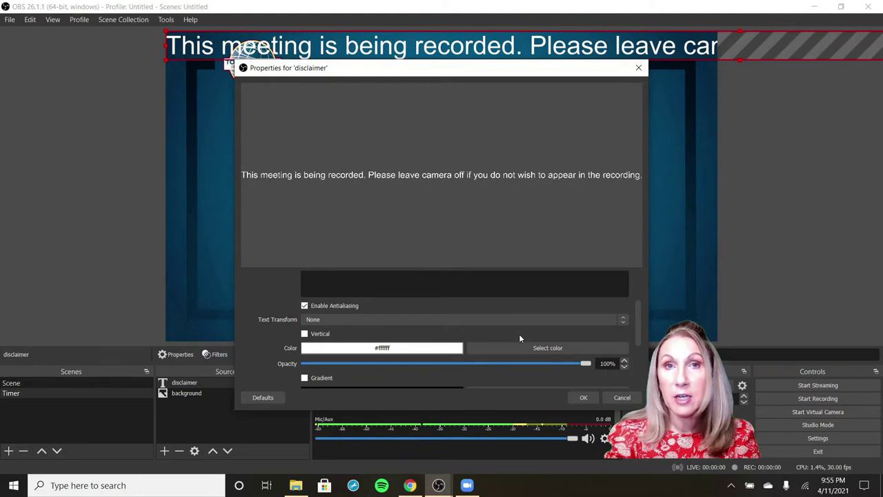
pyautogui.scroll(-1, 520, 338)
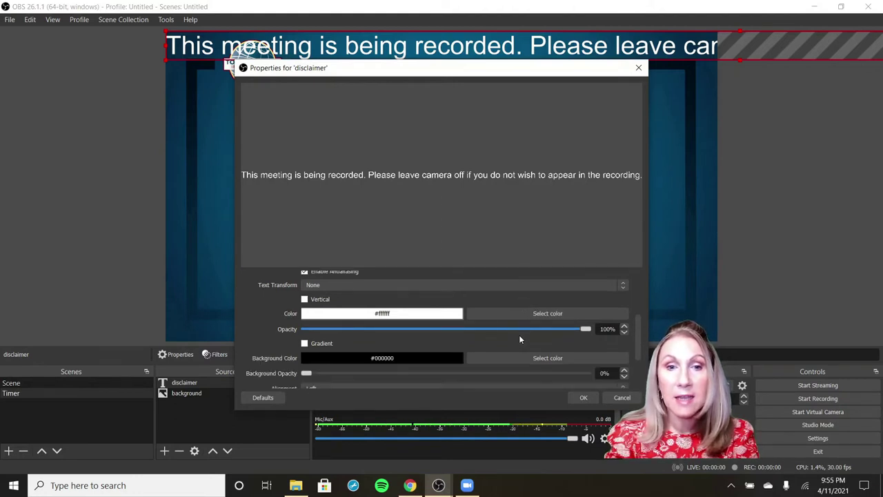
pyautogui.scroll(-1, 521, 338)
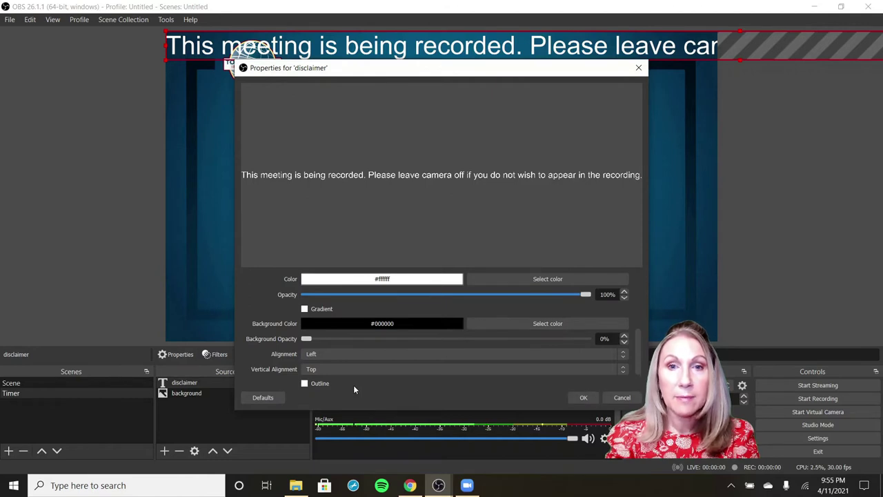
pyautogui.click(587, 400)
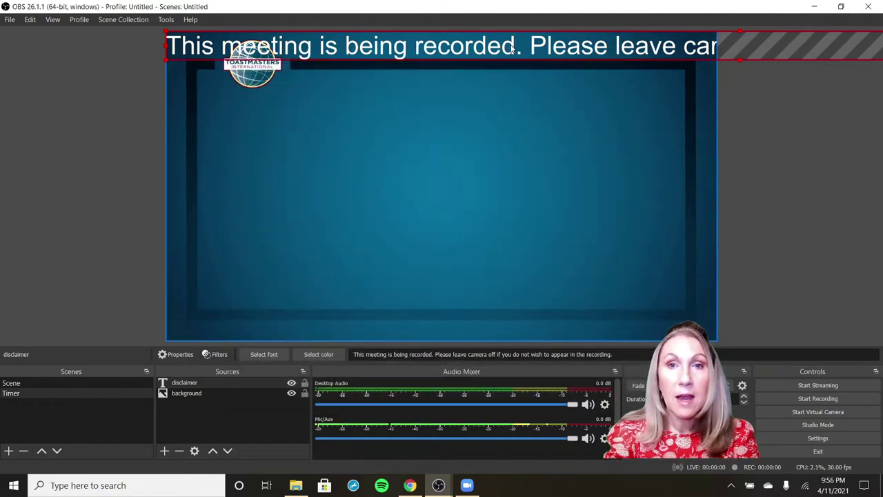
# - Shrink the disclaimer to fit the canvas width and place it along the background's bottom edge
pyautogui.moveTo(512, 49); pyautogui.dragTo(527, 191)
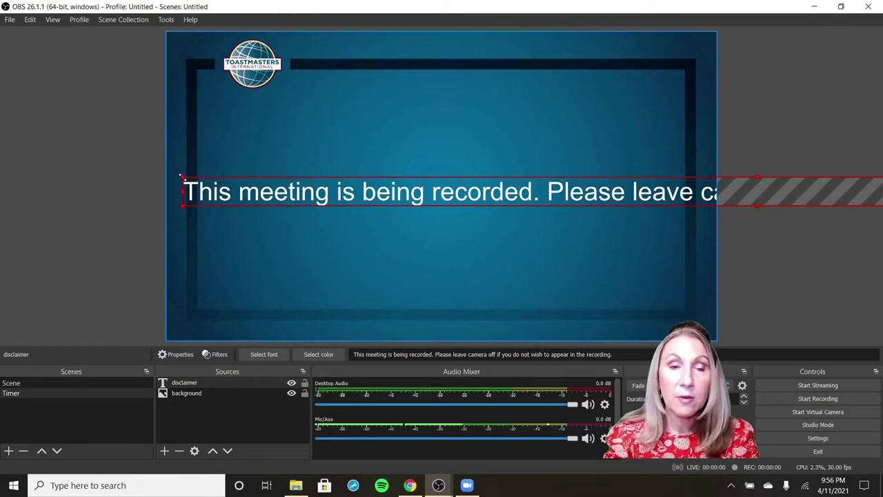
pyautogui.moveTo(181, 176); pyautogui.dragTo(286, 192)
pyautogui.moveTo(344, 200); pyautogui.dragTo(282, 231)
pyautogui.moveTo(202, 221); pyautogui.dragTo(317, 234)
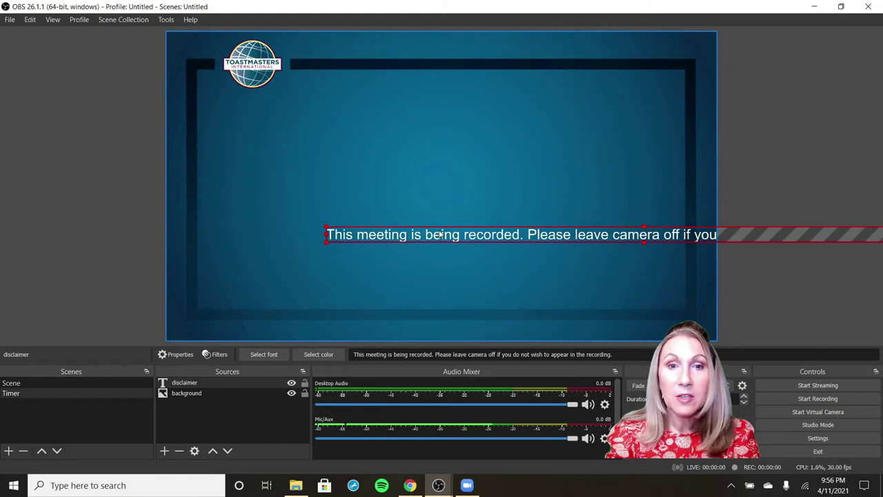
pyautogui.moveTo(437, 238); pyautogui.dragTo(300, 278)
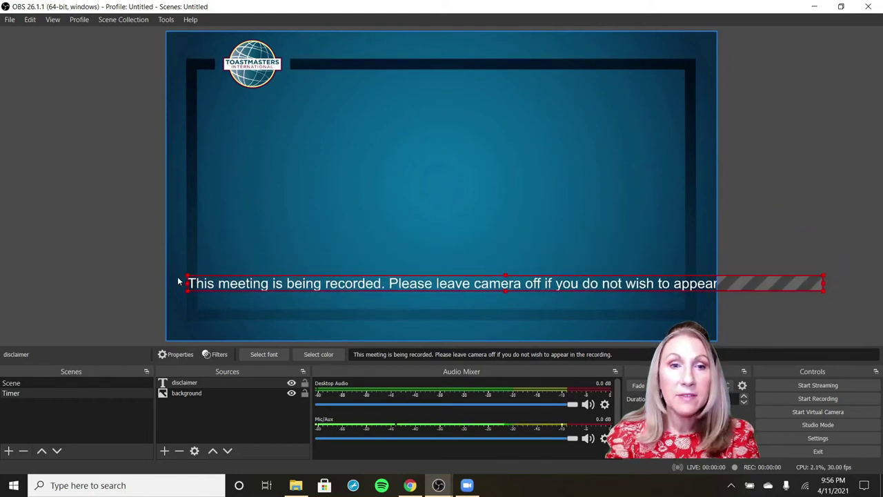
pyautogui.moveTo(187, 276); pyautogui.dragTo(238, 297)
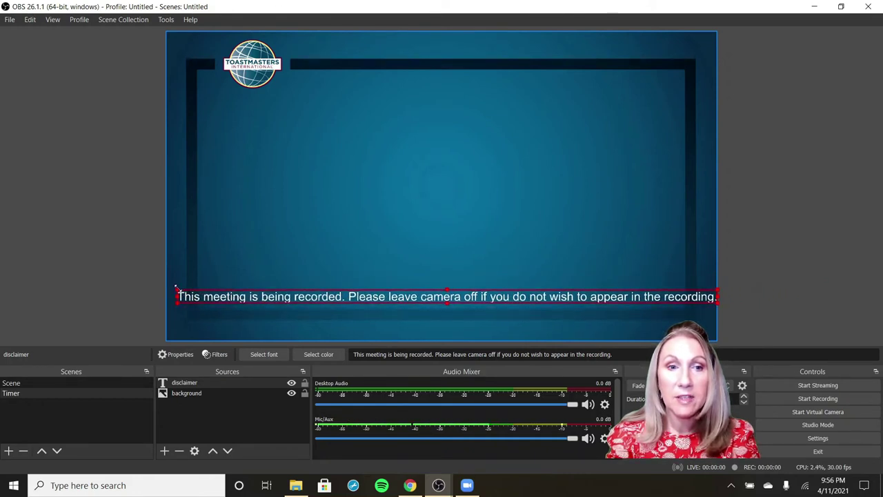
pyautogui.moveTo(176, 287); pyautogui.dragTo(213, 295)
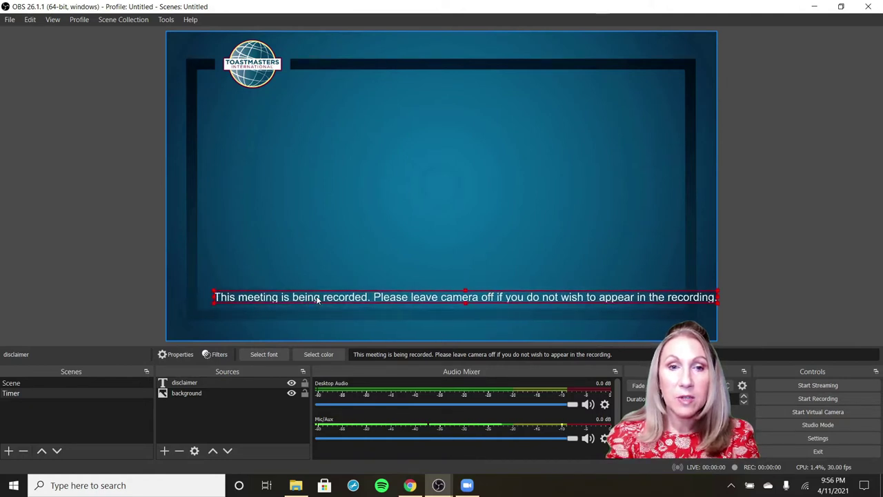
pyautogui.moveTo(317, 299); pyautogui.dragTo(290, 304)
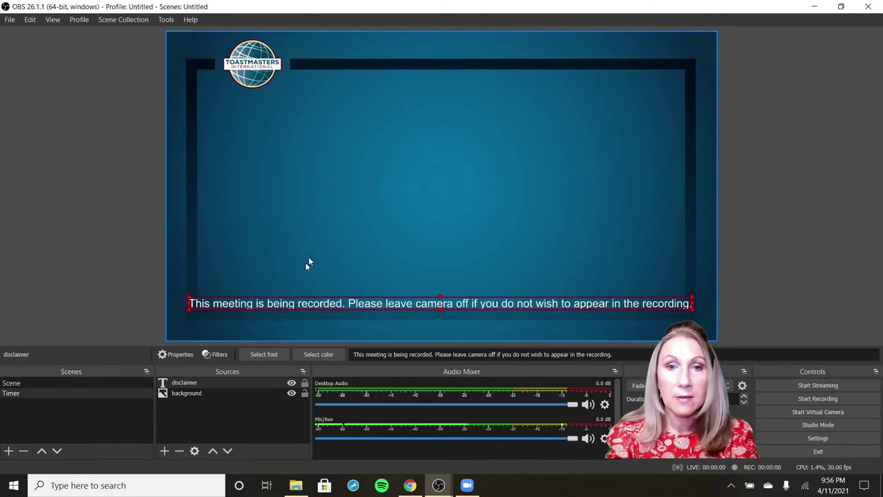
pyautogui.click(358, 201)
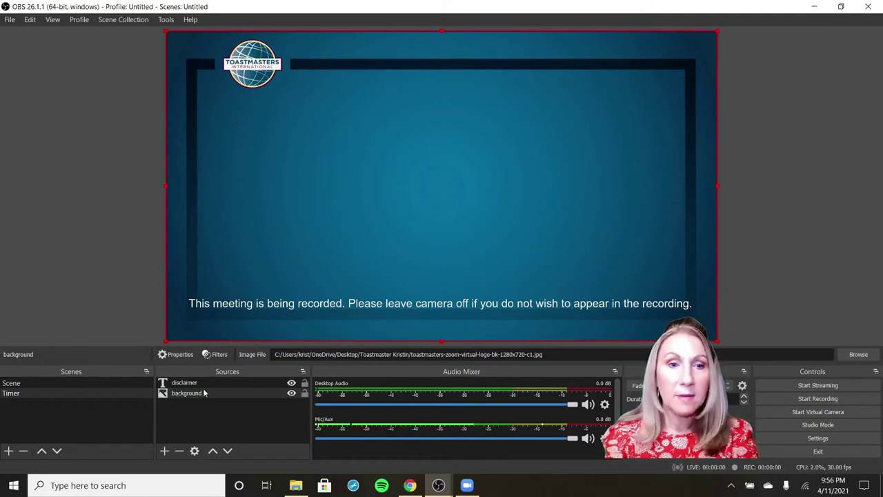
# - Add a Text (GDI+) source named 'quiet' to the Timer scene
pyautogui.click(165, 451)
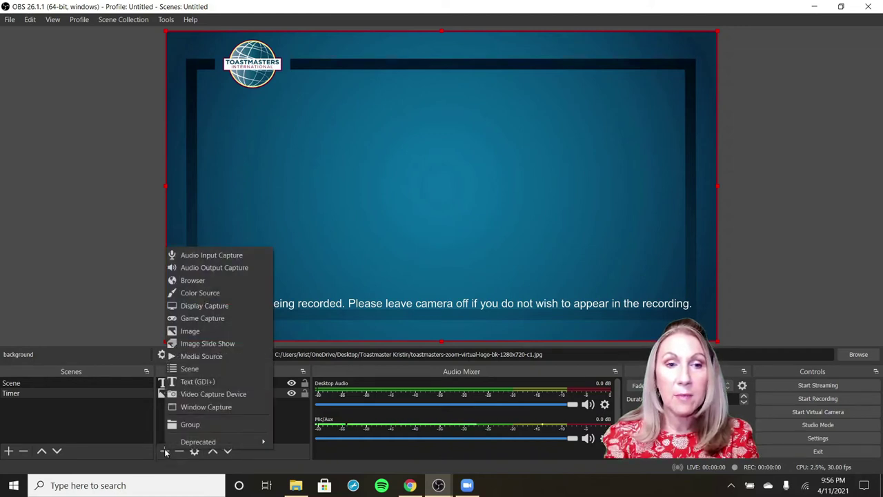
pyautogui.click(194, 382)
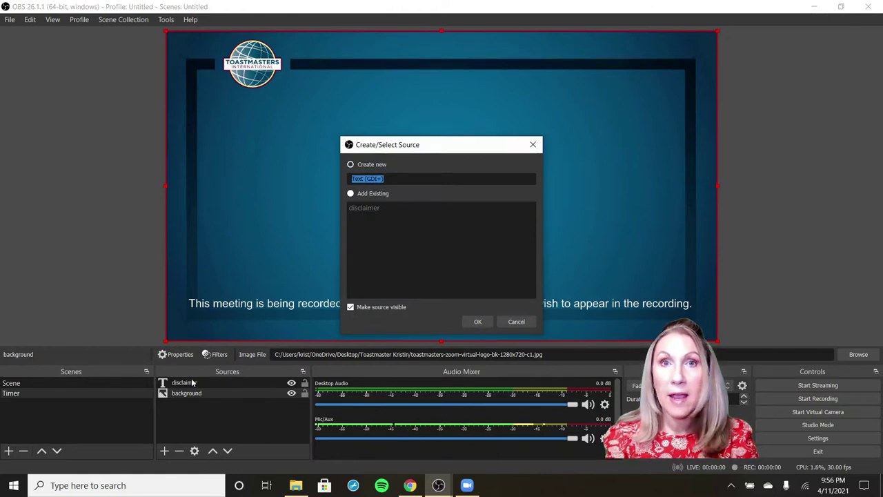
pyautogui.write('qu')
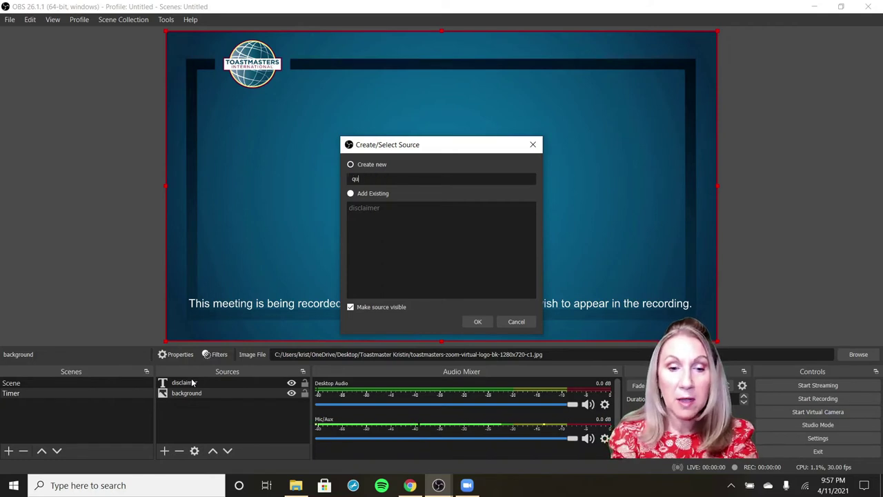
pyautogui.write('iet')
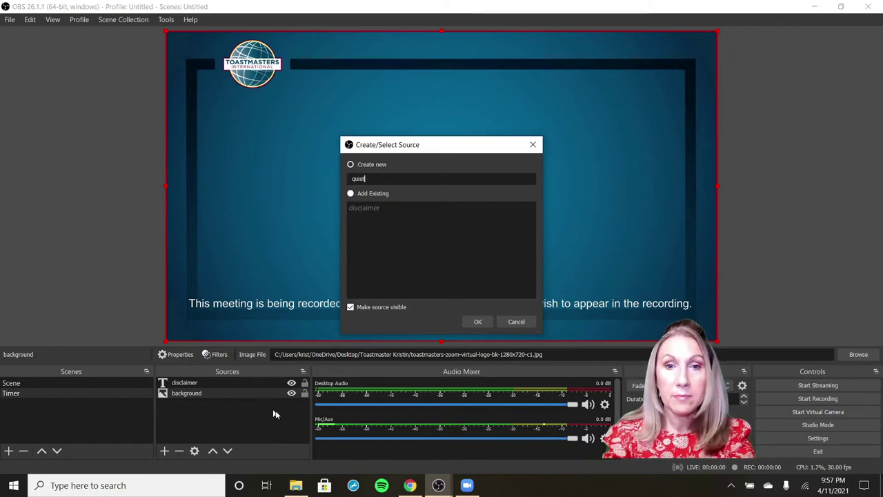
pyautogui.click(478, 321)
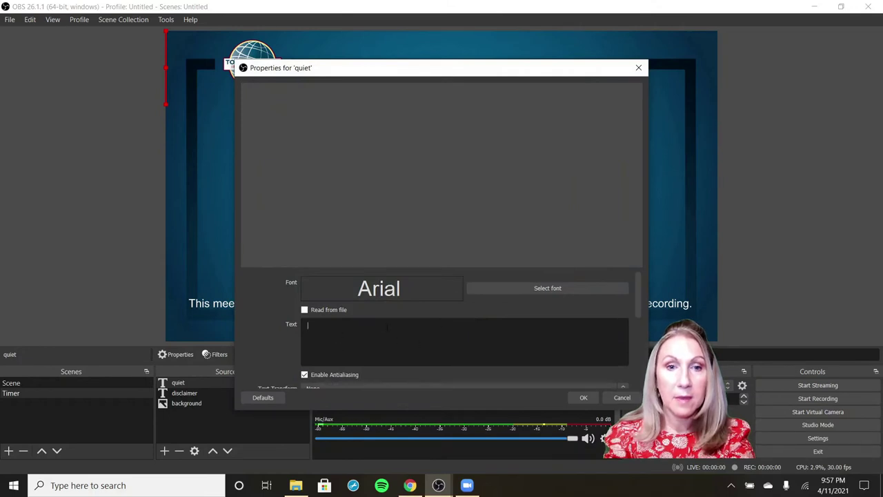
# - Set the quiet text to 'Please remain silent between speakers.' with font size 100
pyautogui.write('Please')
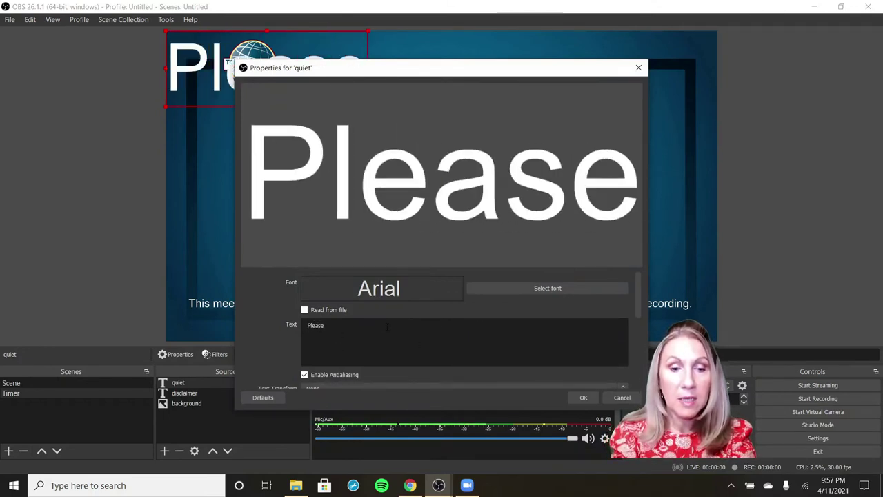
pyautogui.write(' remain si')
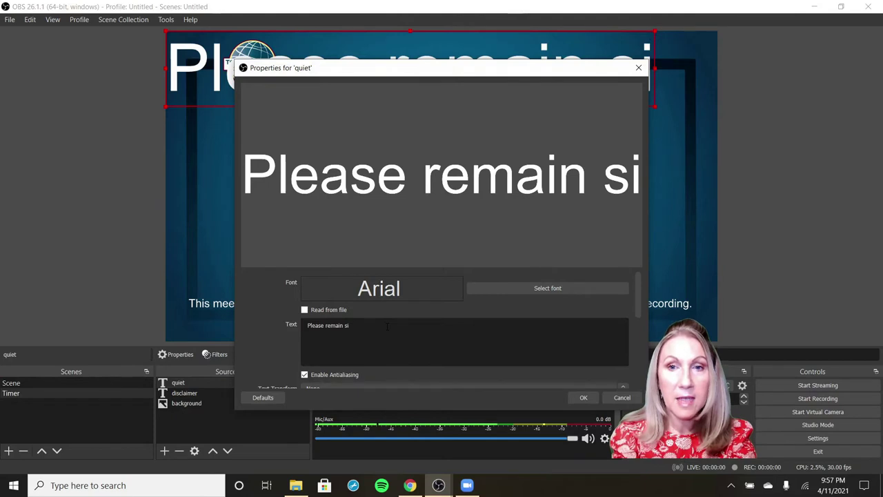
pyautogui.write('lent ')
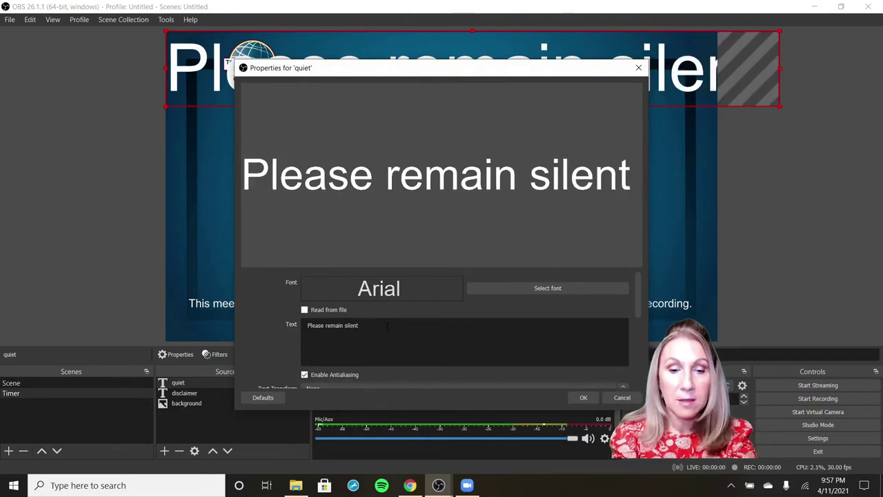
pyautogui.write('betwee')
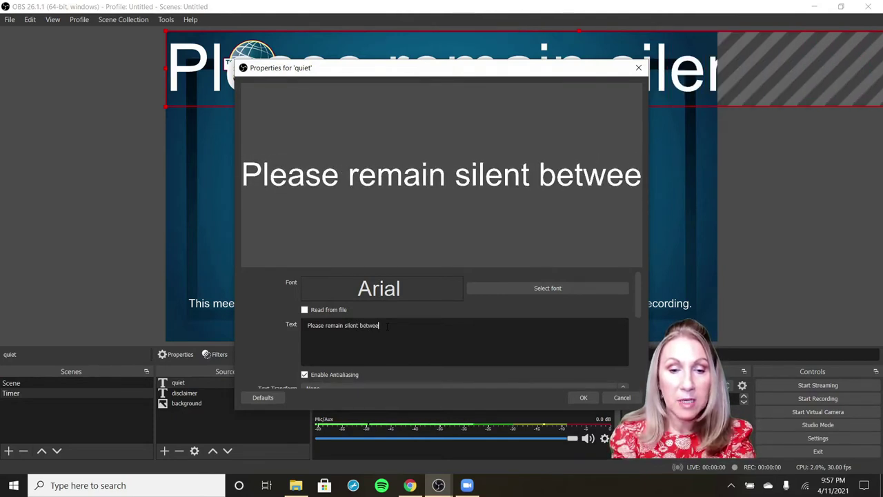
pyautogui.write('n speake')
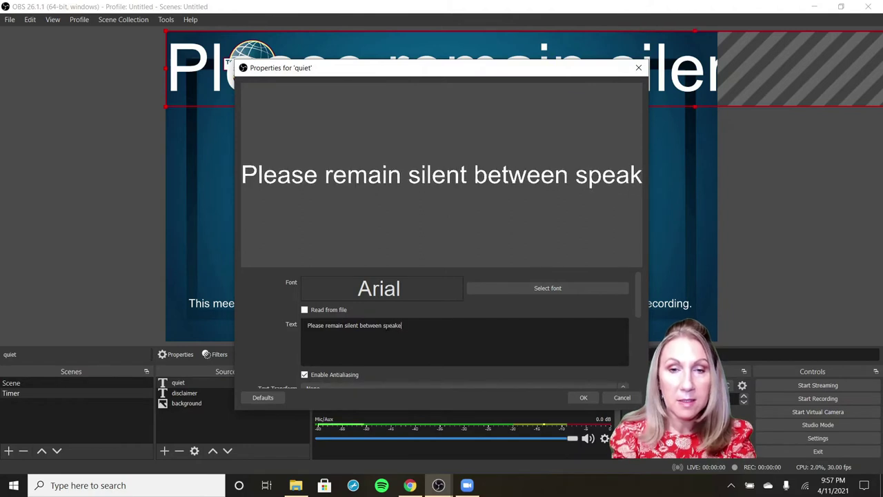
pyautogui.write('rs.')
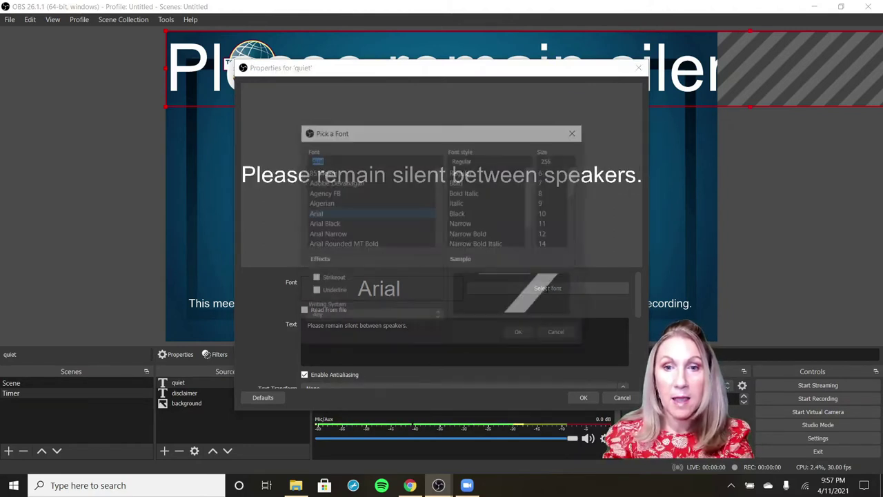
pyautogui.press('Tab')
pyautogui.press('Tab')
pyautogui.press('Tab')
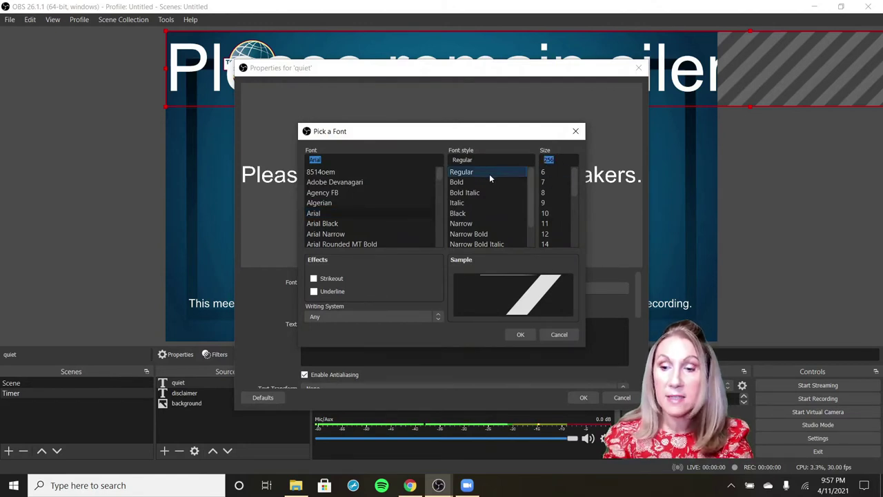
pyautogui.write('100')
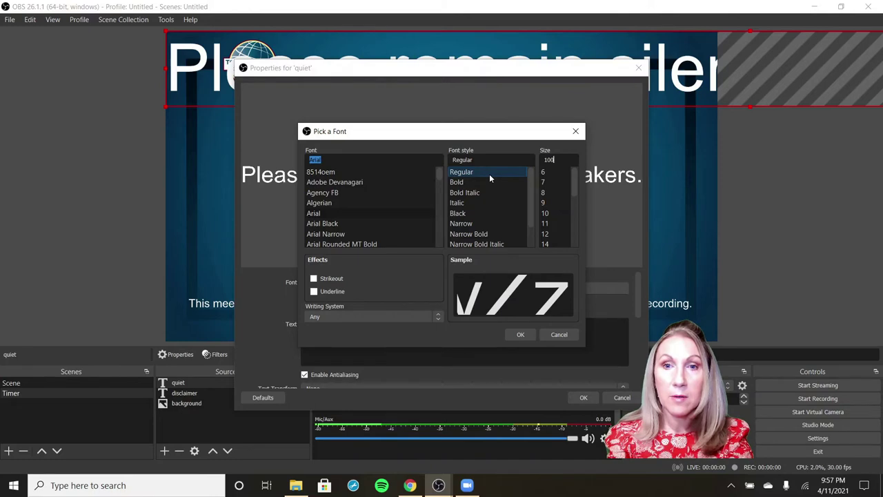
pyautogui.press('Return')
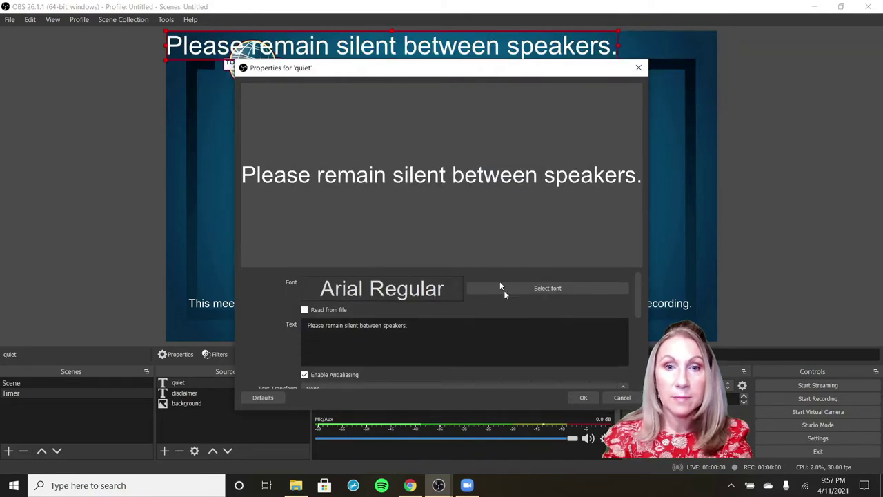
pyautogui.click(583, 398)
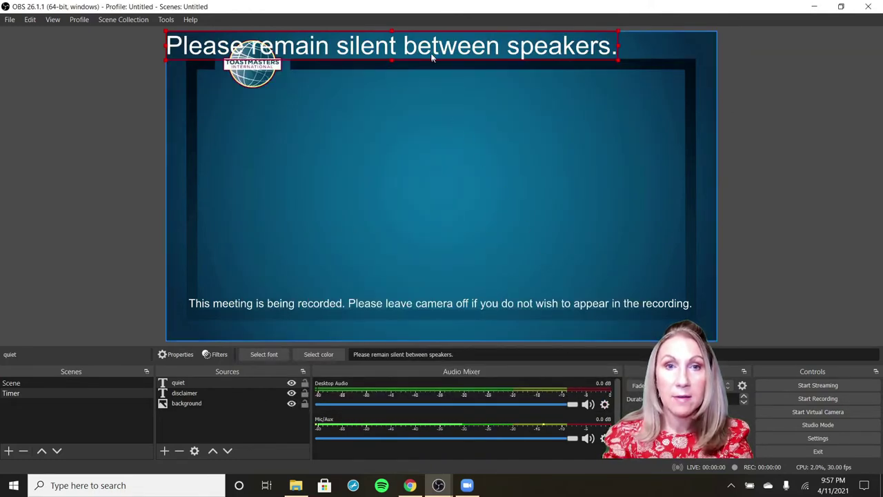
# - Move the silence message below the Toastmasters logo, centred near the top of the background
pyautogui.moveTo(429, 47); pyautogui.dragTo(481, 98)
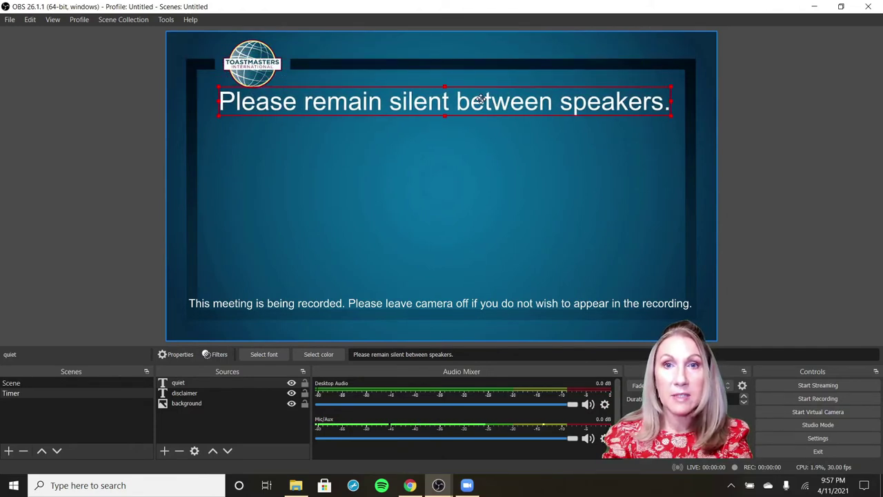
pyautogui.click(498, 171)
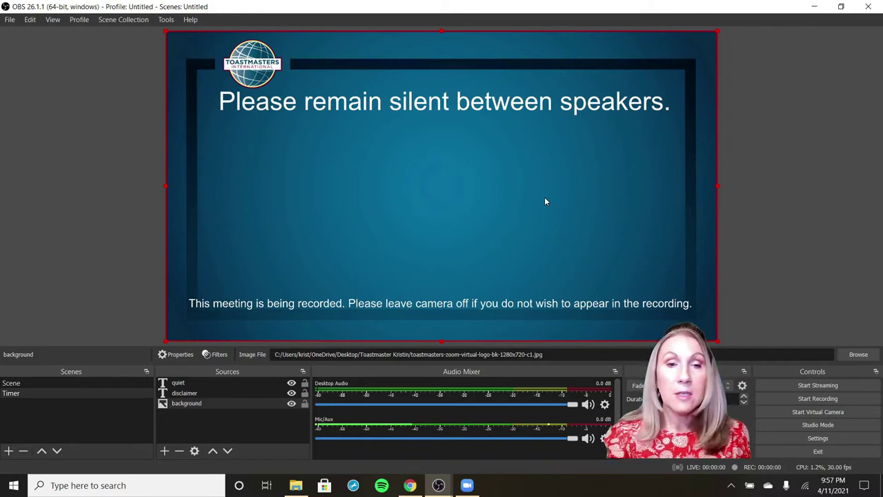
# - Add a Text (GDI+) source named 'break' to the Timer scene
pyautogui.click(166, 451)
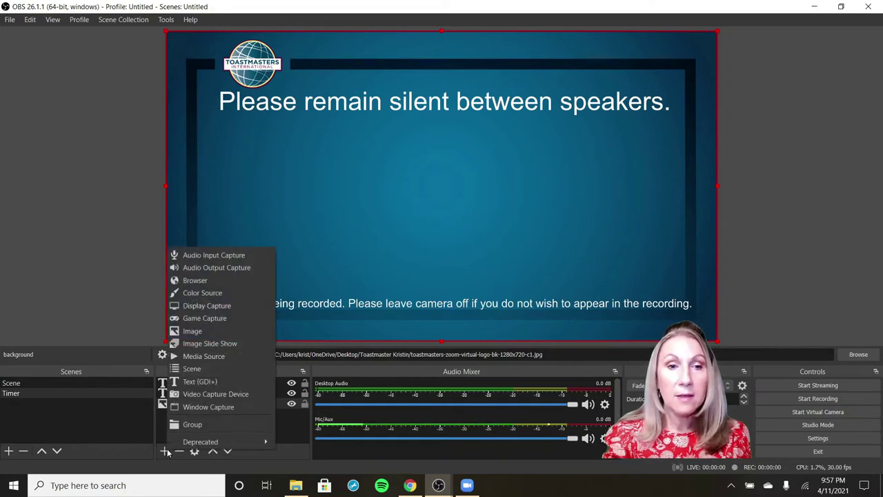
pyautogui.click(199, 381)
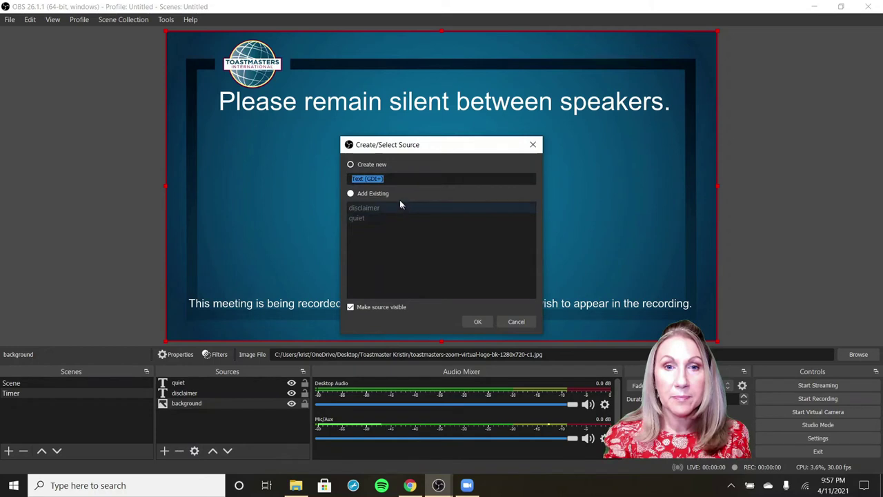
pyautogui.click(393, 178)
pyautogui.moveTo(393, 179); pyautogui.dragTo(352, 180)
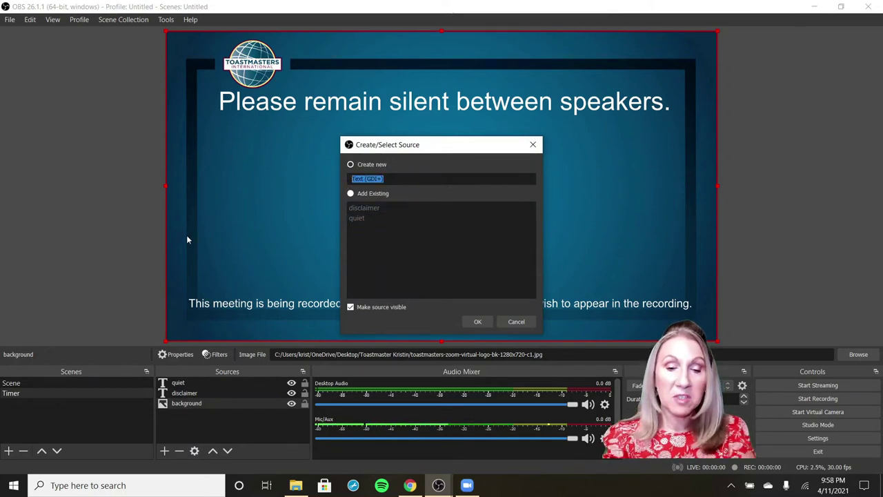
pyautogui.write('bre')
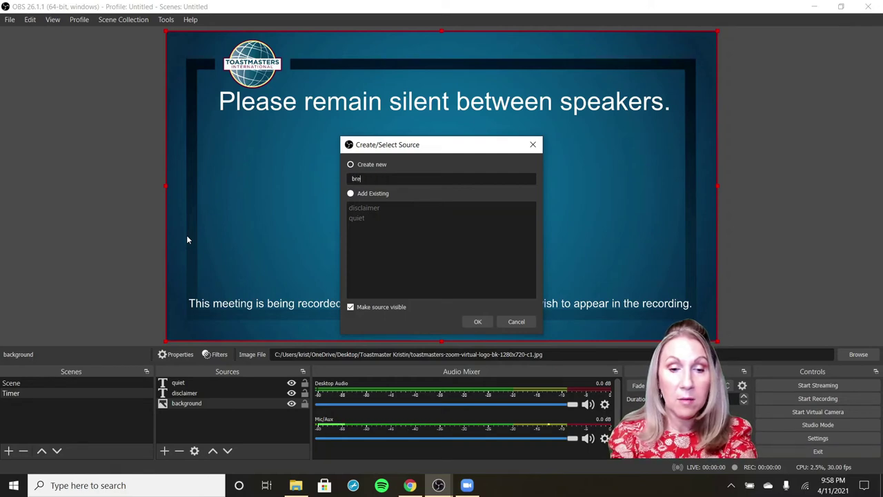
pyautogui.write('ak')
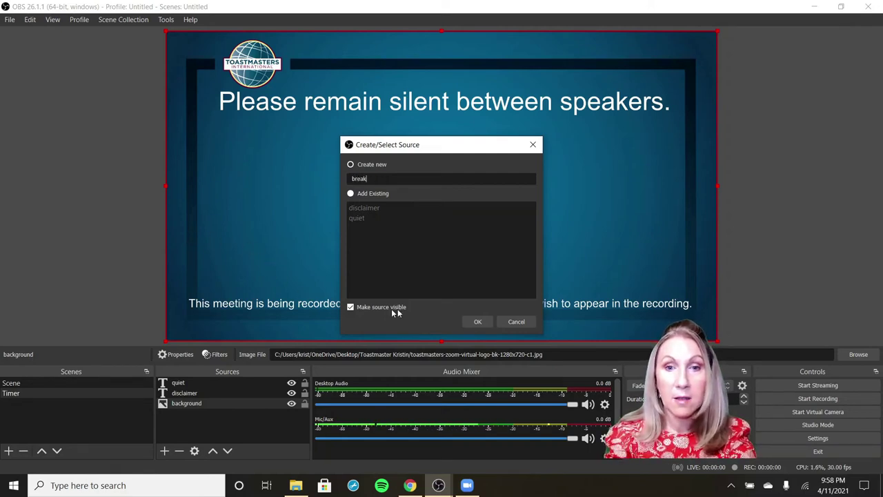
pyautogui.click(477, 322)
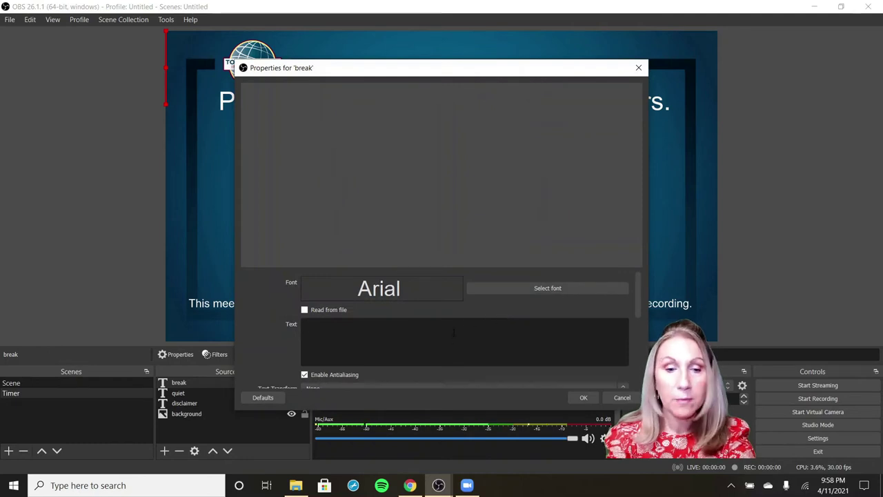
# - Set the break text to 'The break will end in...' in Arial Regular, font size 120
pyautogui.write('The ')
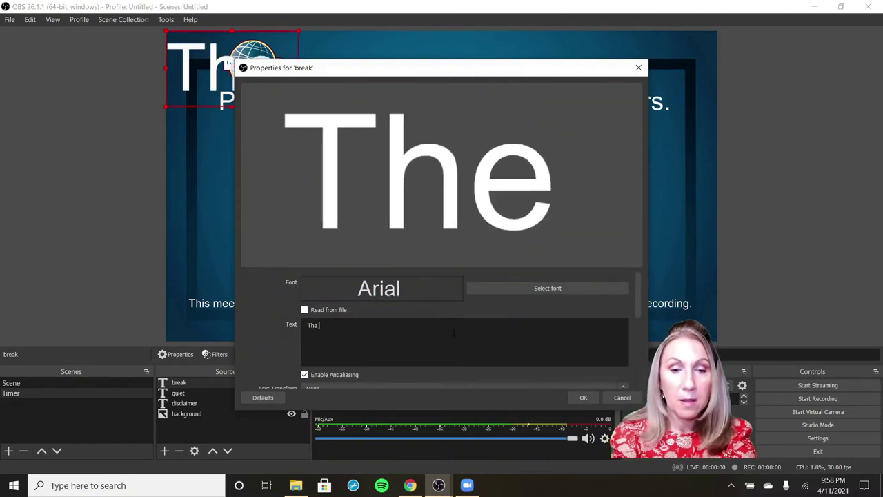
pyautogui.write('break')
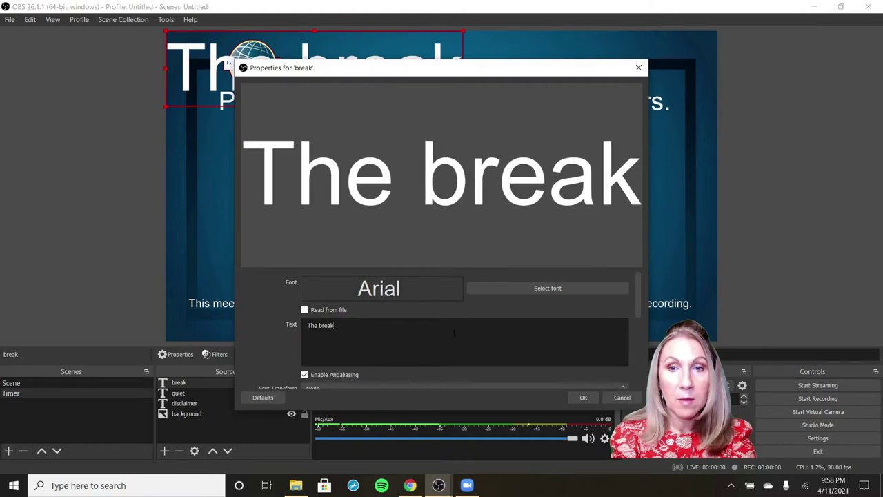
pyautogui.write(' will end in')
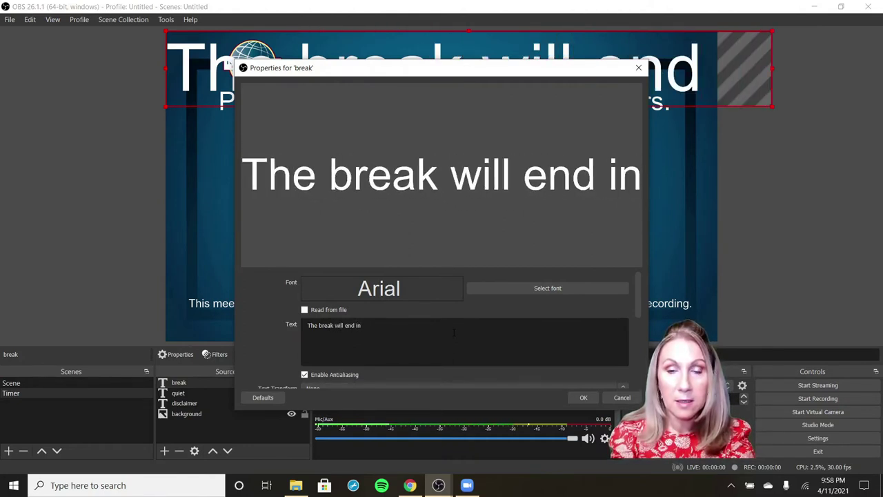
pyautogui.write('...')
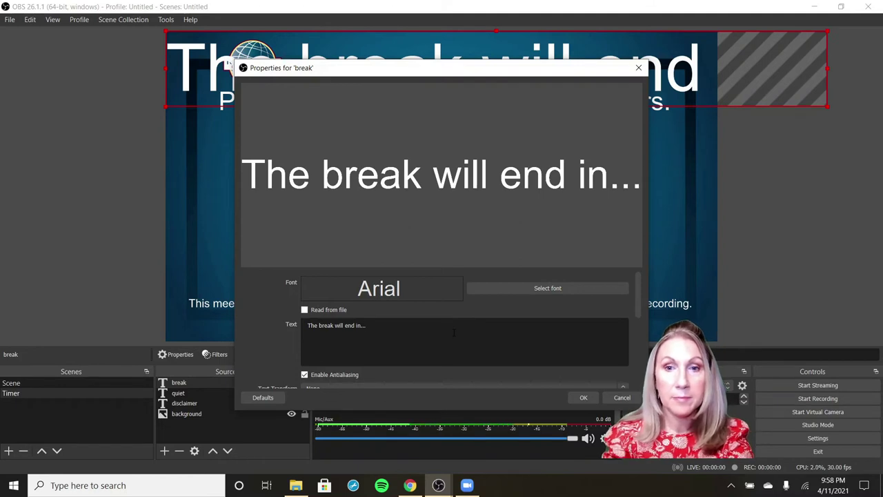
pyautogui.click(568, 289)
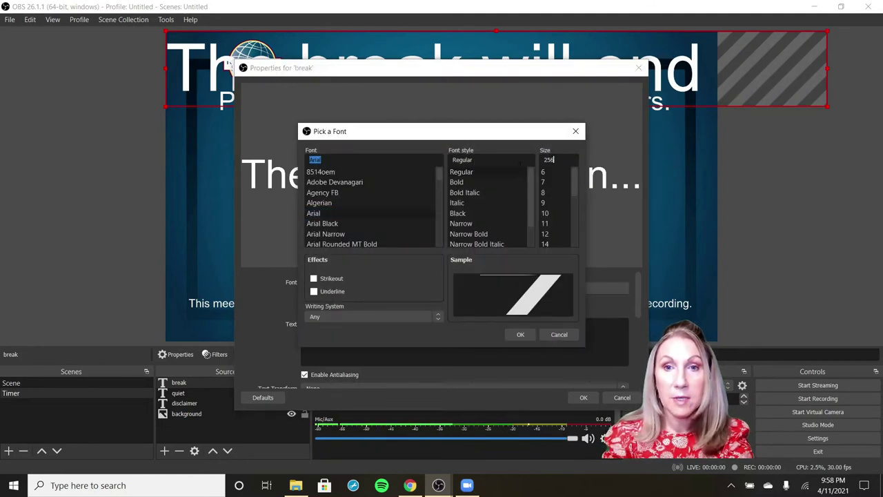
pyautogui.click(563, 160)
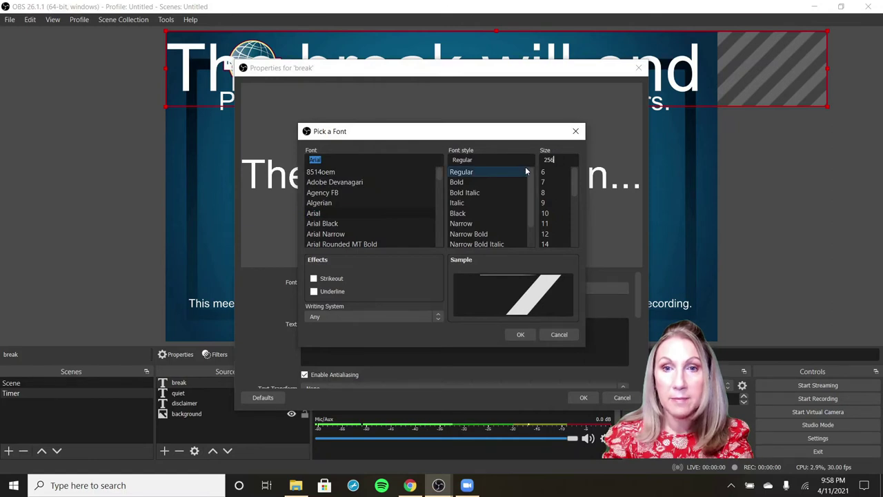
pyautogui.press('BackSpace')
pyautogui.press('BackSpace')
pyautogui.press('BackSpace')
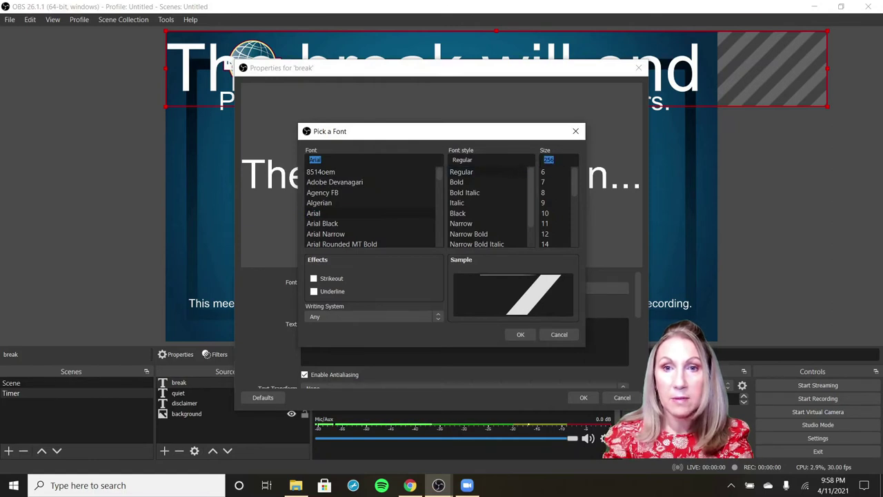
pyautogui.write('120')
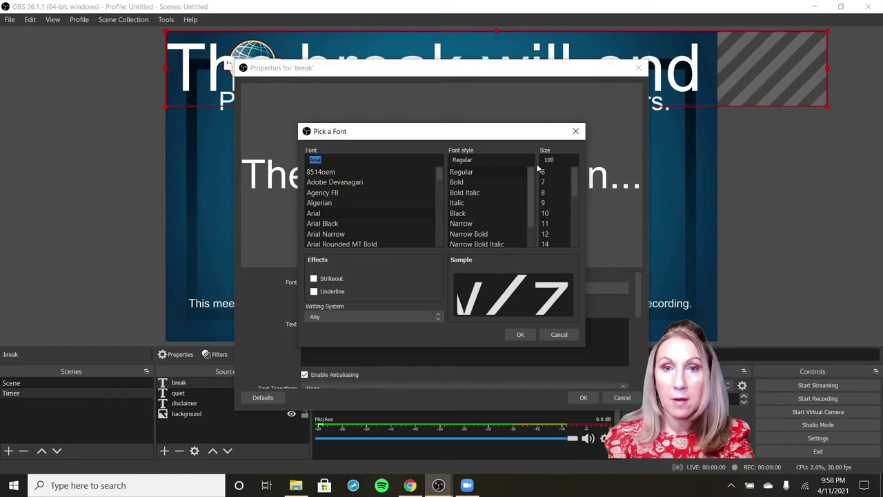
pyautogui.press('Return')
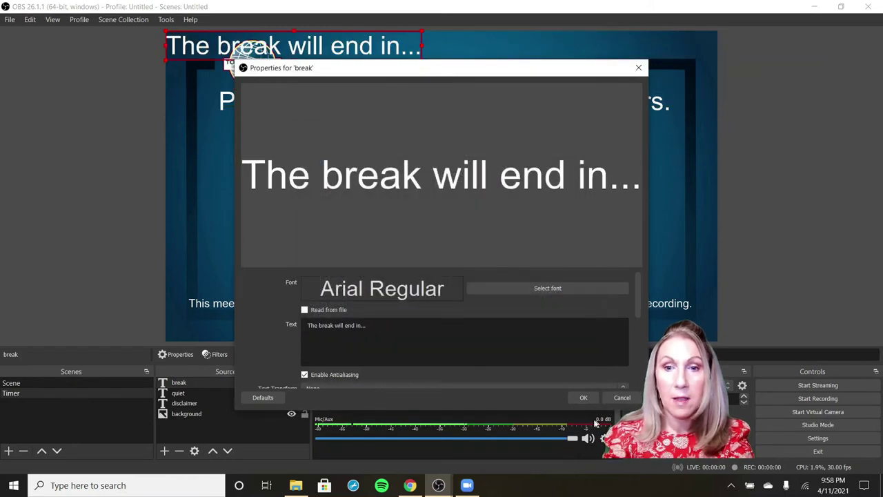
pyautogui.click(583, 399)
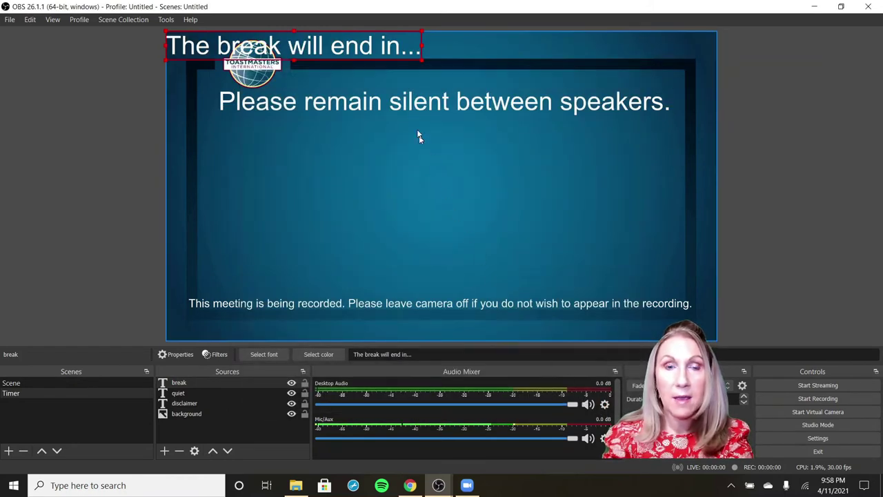
# - Enlarge 'The break will end in...' and centre it just below the silence message
pyautogui.moveTo(361, 47); pyautogui.dragTo(510, 146)
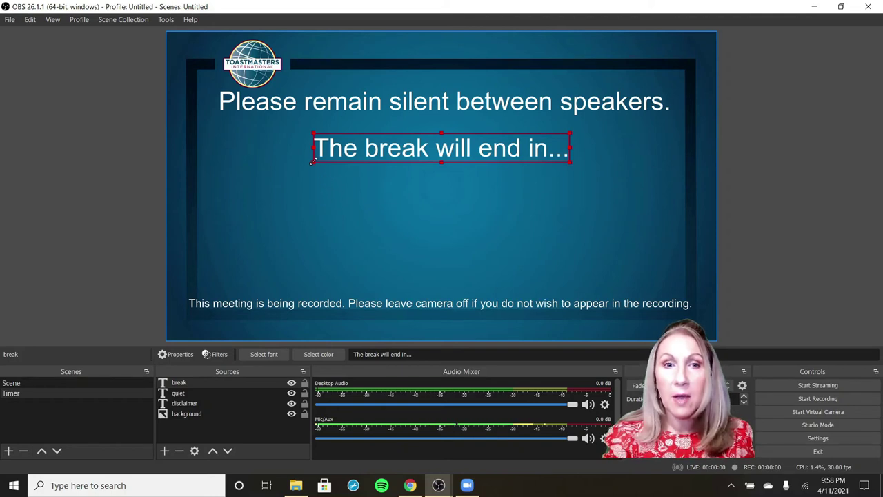
pyautogui.moveTo(312, 161); pyautogui.dragTo(198, 177)
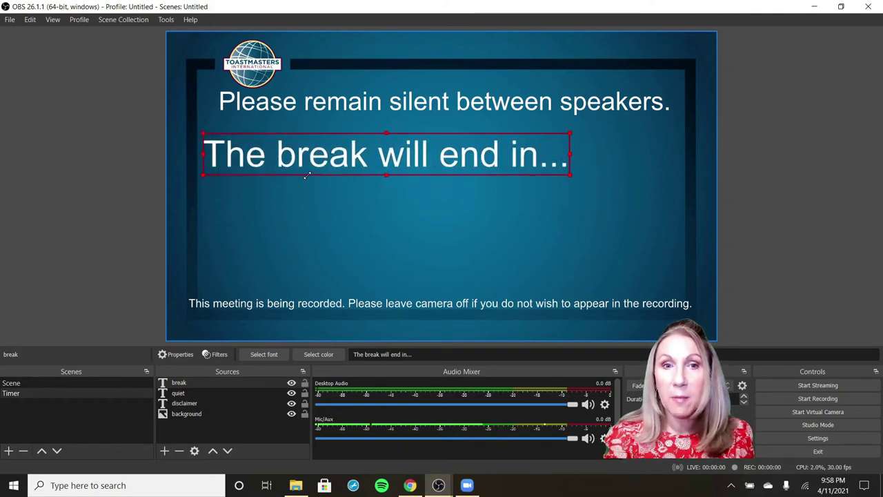
pyautogui.moveTo(337, 156); pyautogui.dragTo(399, 158)
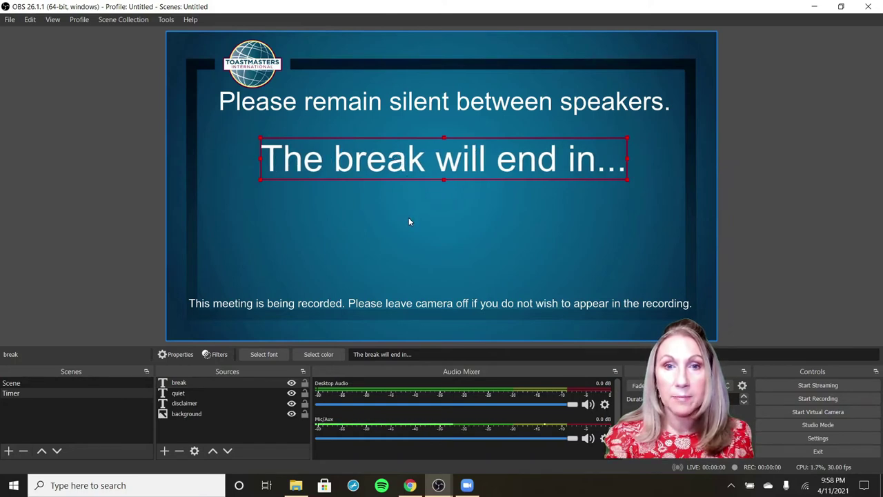
pyautogui.click(449, 246)
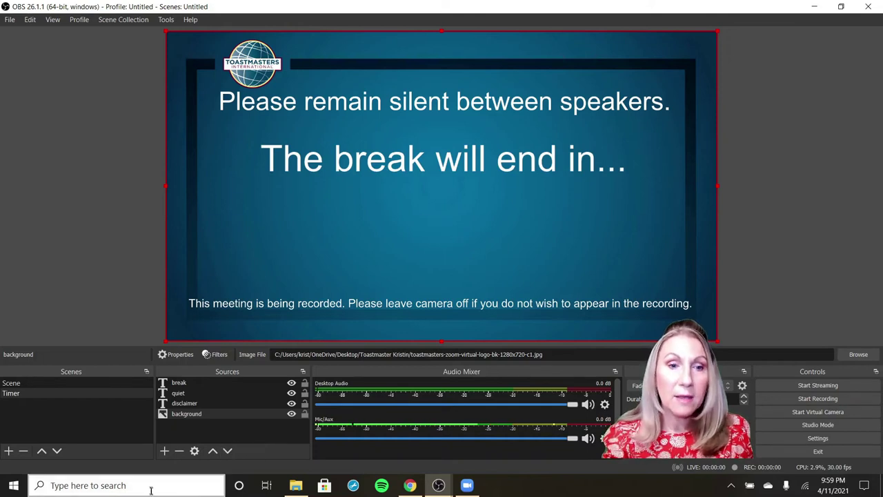
# - Add a Text (GDI+) source named 'countdown' that displays 00:00:00
pyautogui.click(164, 452)
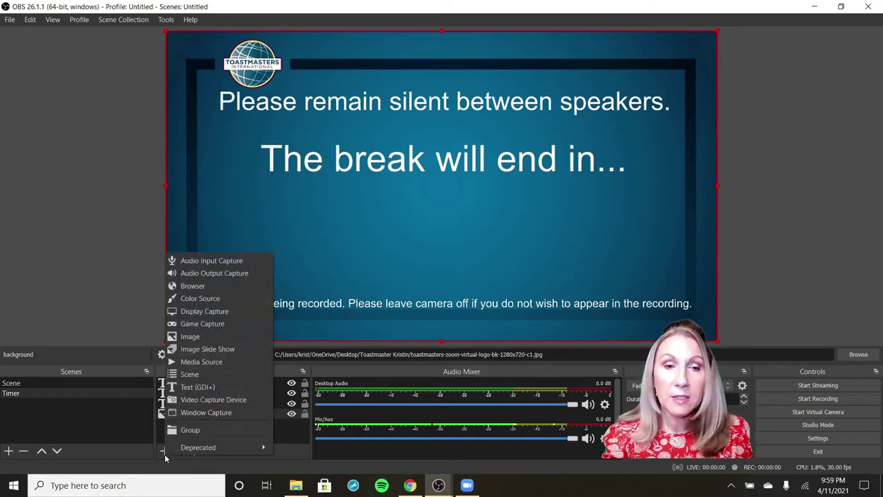
pyautogui.click(198, 387)
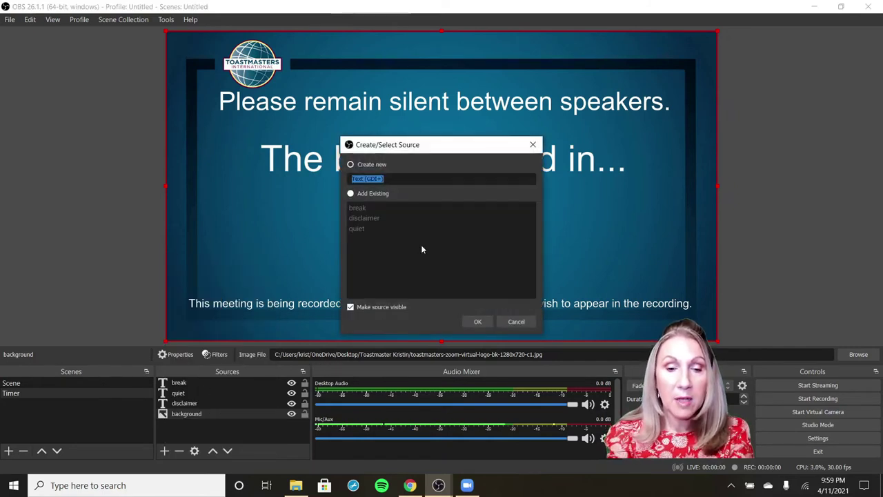
pyautogui.write('countdown')
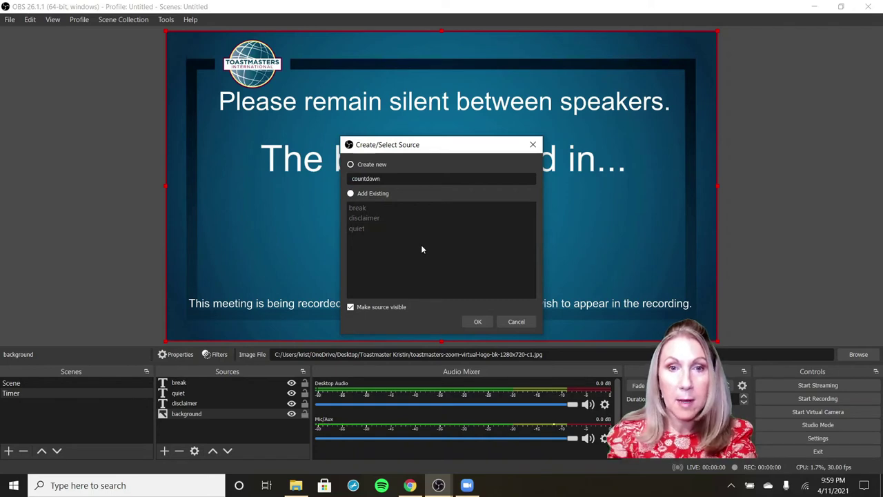
pyautogui.click(478, 322)
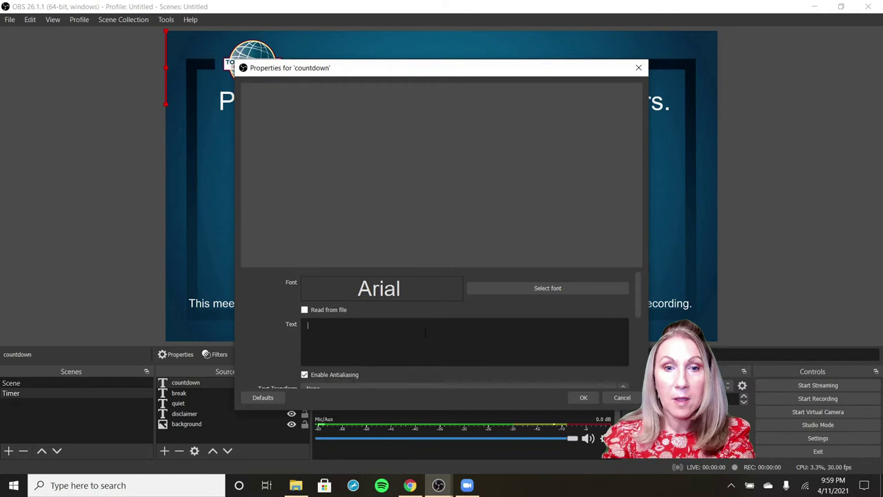
pyautogui.click(448, 329)
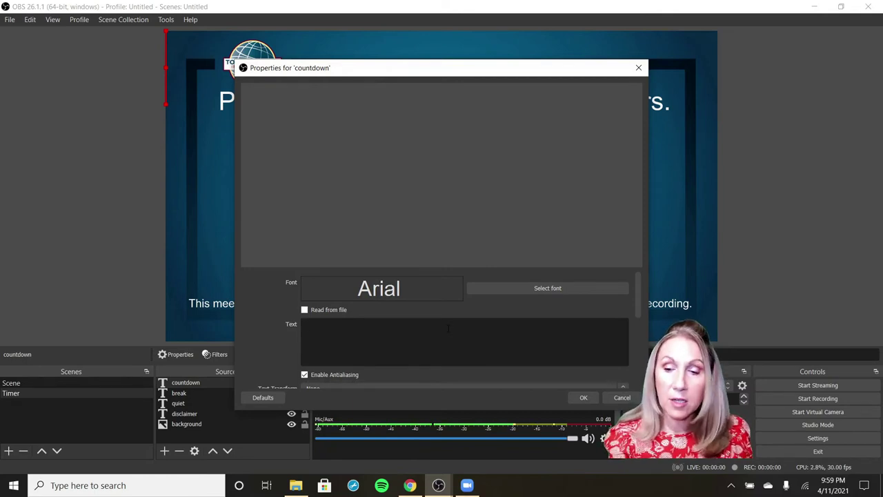
pyautogui.write('00')
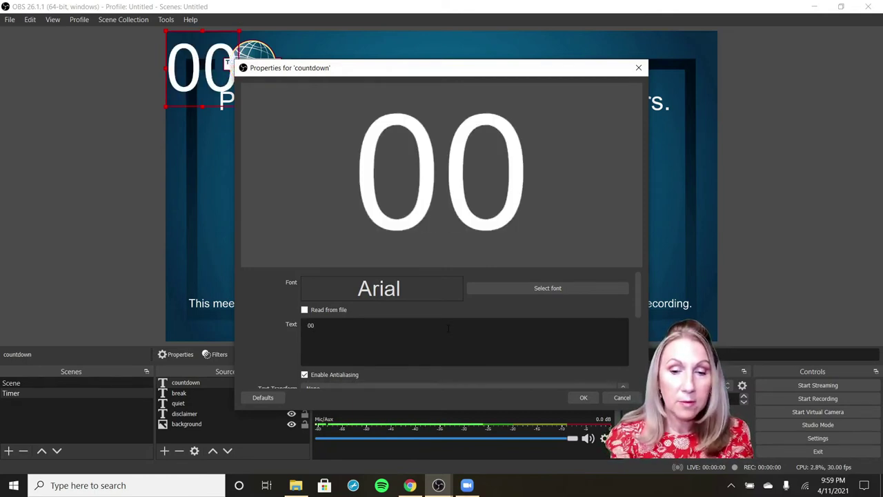
pyautogui.write(':00:')
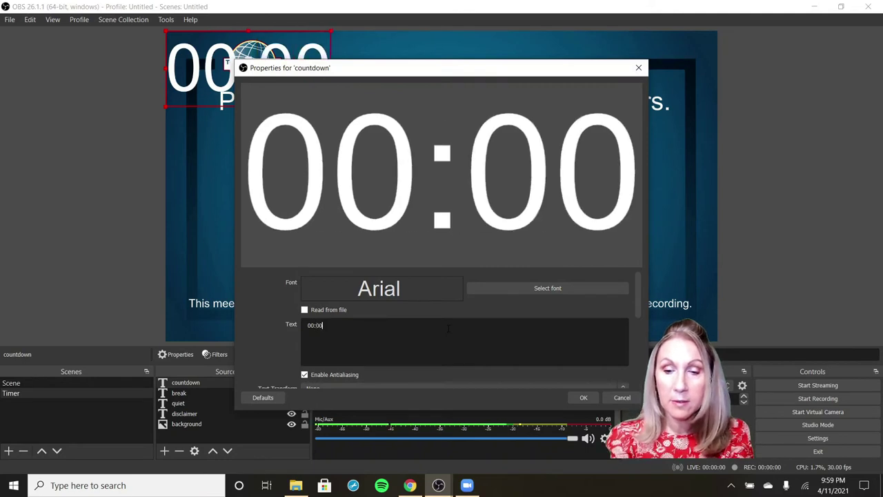
pyautogui.write('00')
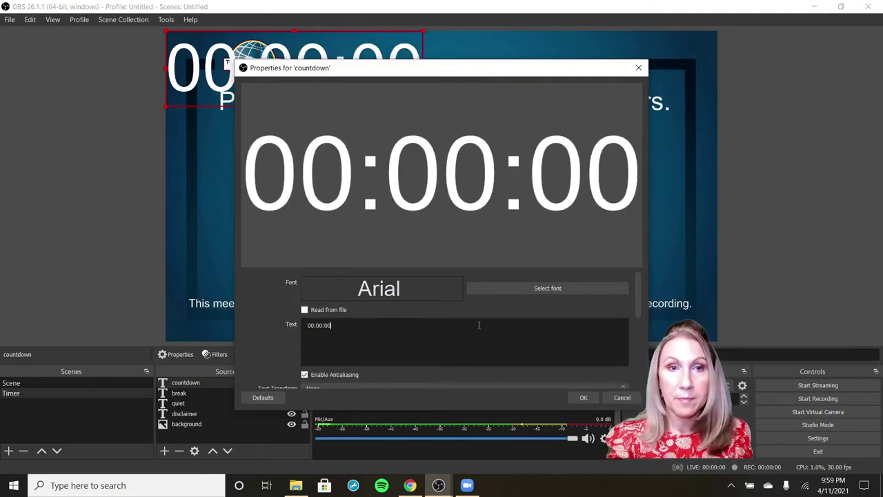
pyautogui.click(583, 398)
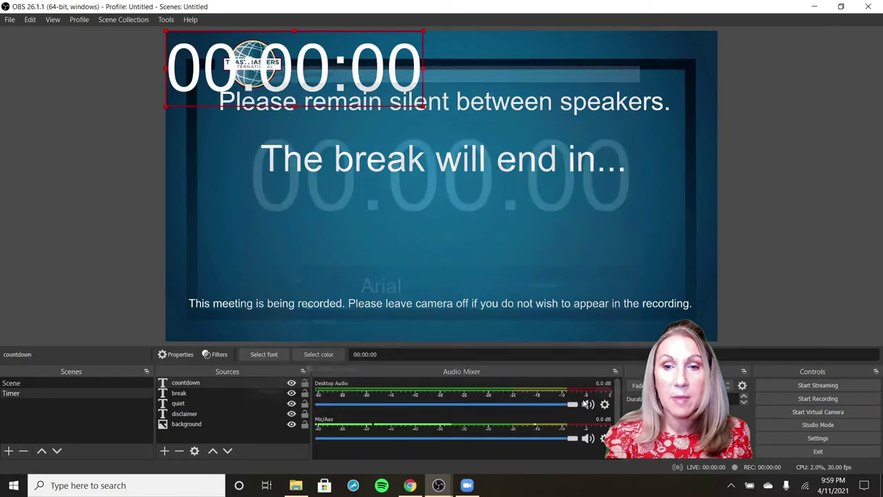
# - Centre the 00:00:00 countdown directly beneath 'The break will end in...'
pyautogui.moveTo(340, 74); pyautogui.dragTo(490, 228)
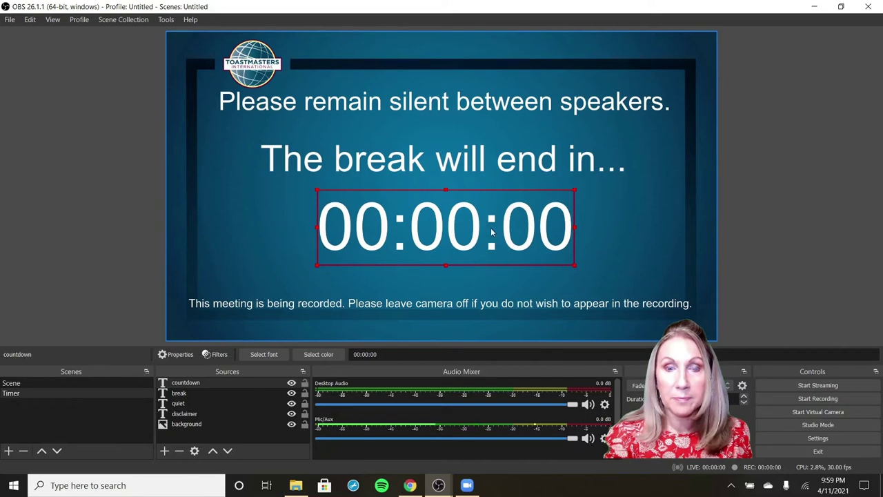
pyautogui.click(625, 232)
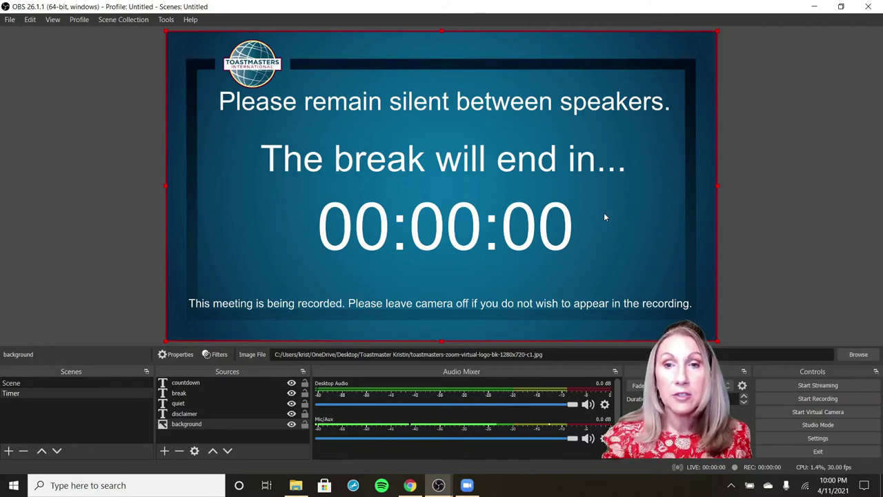
# - Load countdown.lua from the frontend-tools scripts folder into the Scripts window
pyautogui.click(168, 21)
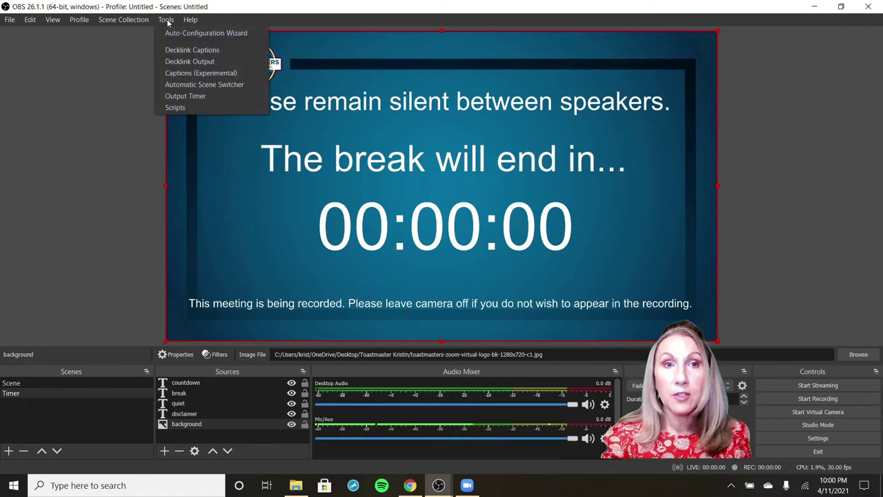
pyautogui.click(186, 108)
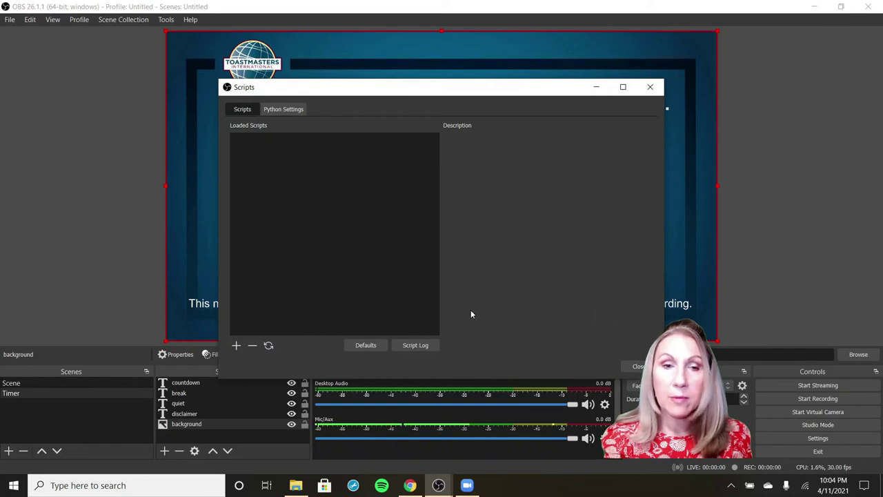
pyautogui.click(235, 349)
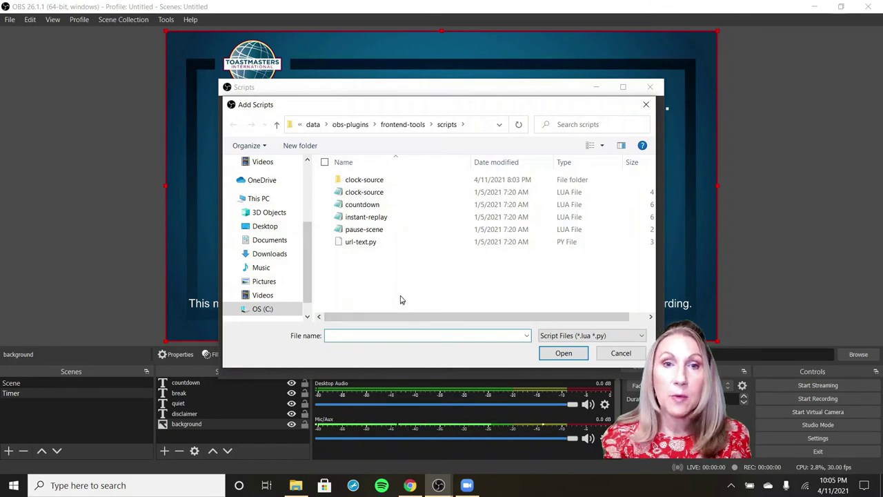
pyautogui.click(361, 205)
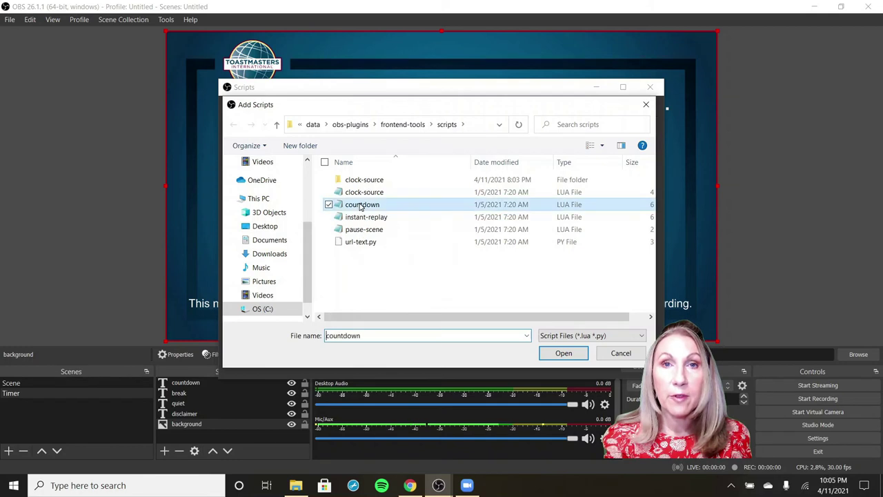
pyautogui.click(566, 352)
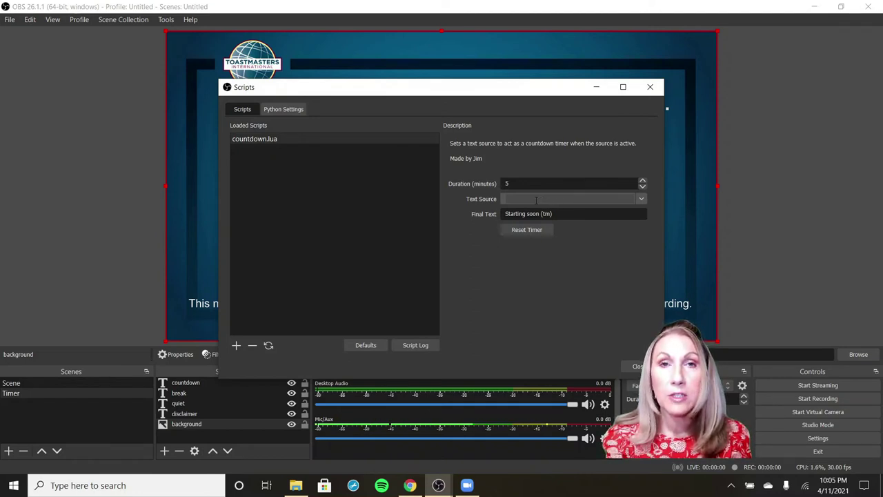
# - Point the script at the countdown text source with final text 00:00:00
pyautogui.click(643, 199)
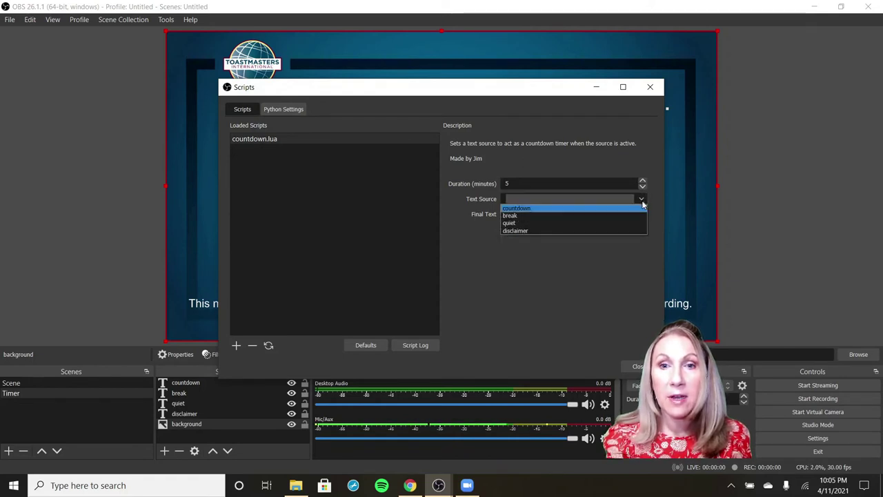
pyautogui.click(517, 208)
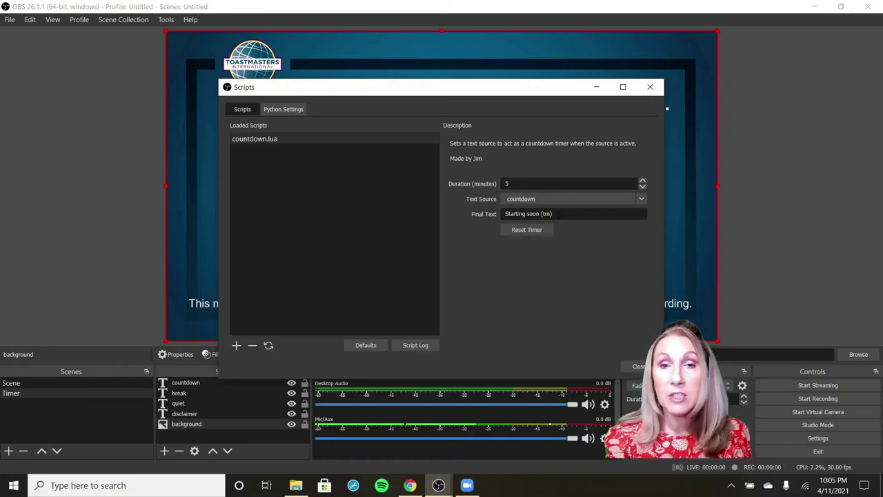
pyautogui.moveTo(557, 213); pyautogui.dragTo(497, 214)
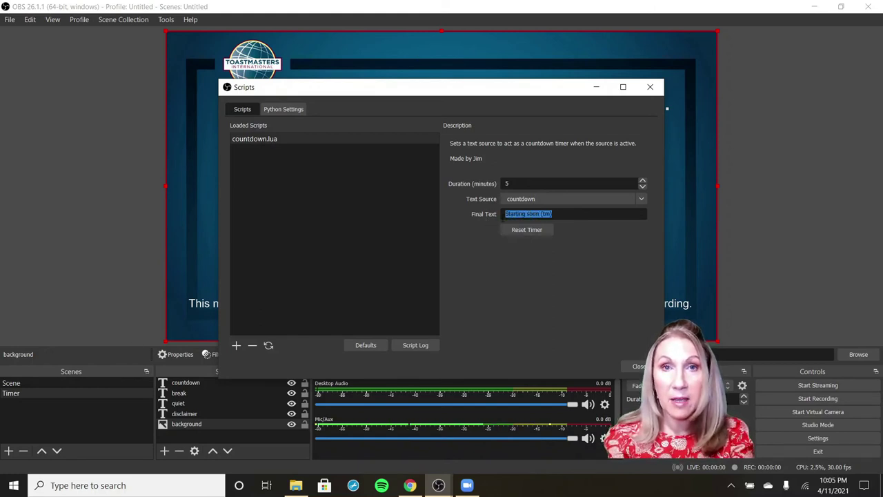
pyautogui.write('00')
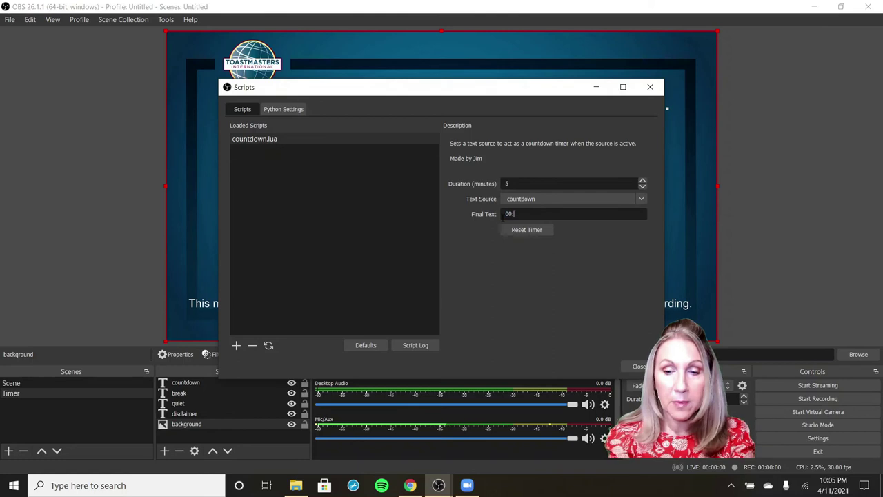
pyautogui.write(':00:')
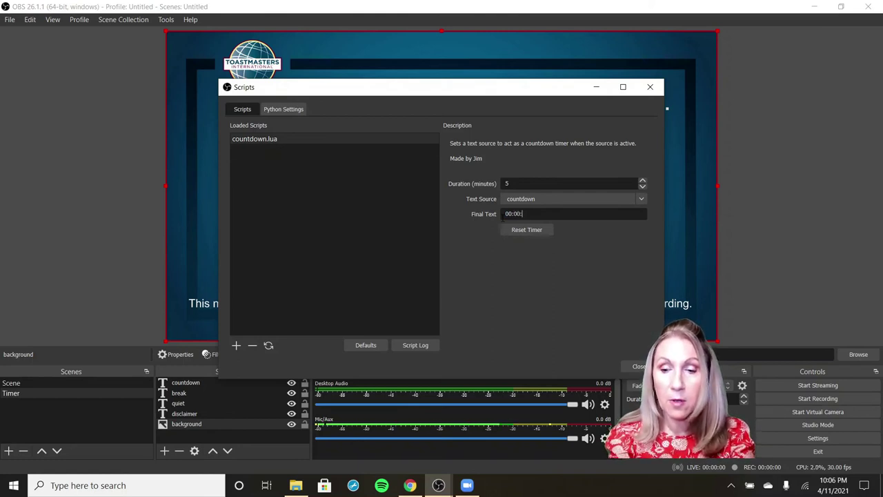
pyautogui.write('00')
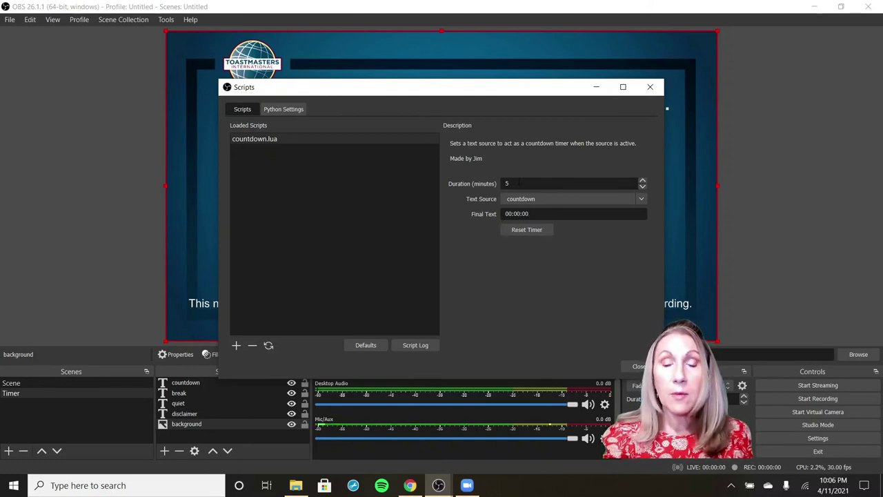
# - Set the timer duration to 1 minute and reset the timer
pyautogui.doubleClick(521, 183)
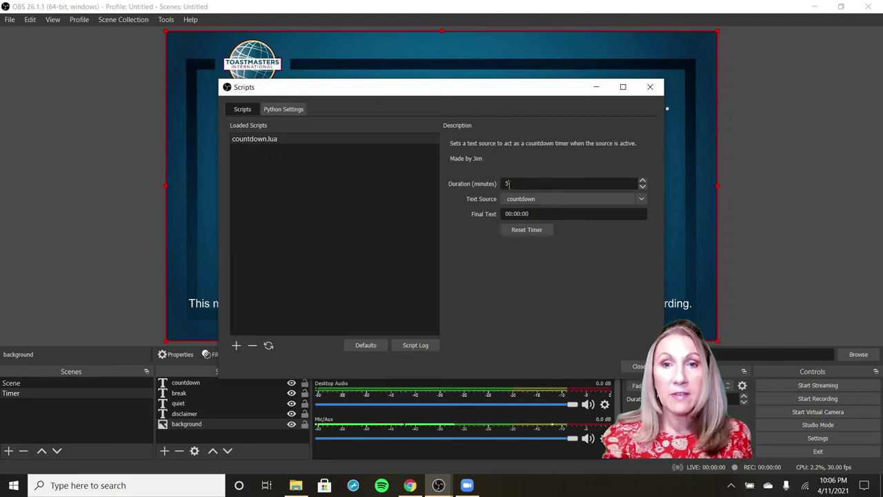
pyautogui.write('1')
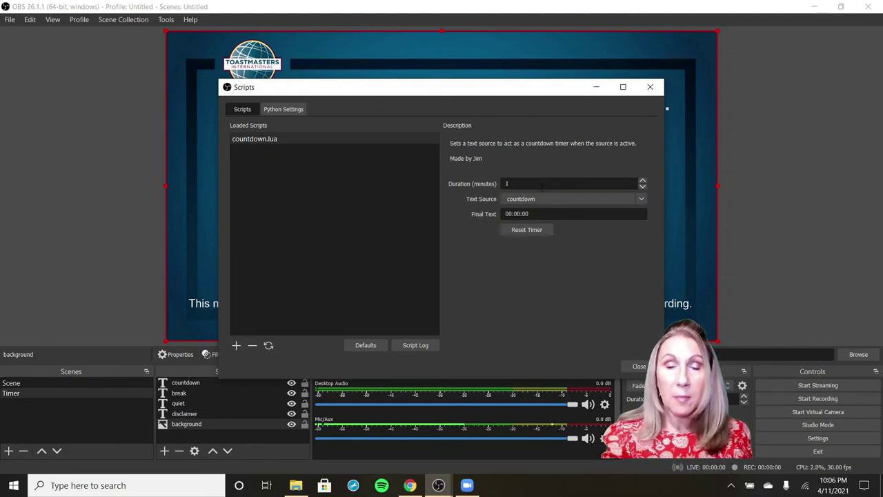
pyautogui.click(529, 231)
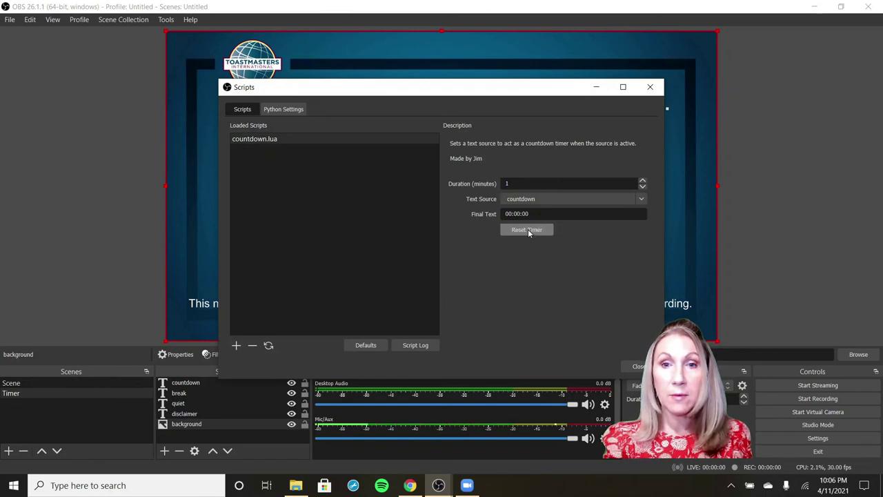
pyautogui.click(639, 370)
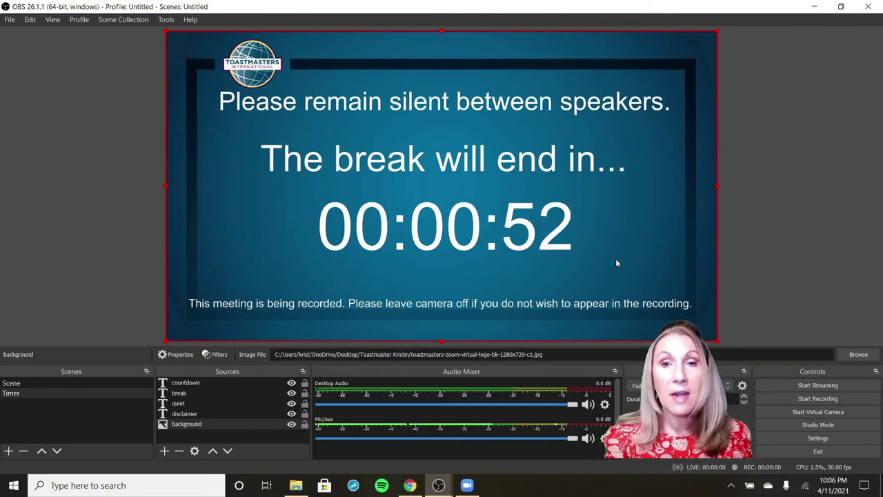
# - Reopen and close the Scripts window to restart the one-minute countdown
pyautogui.click(790, 230)
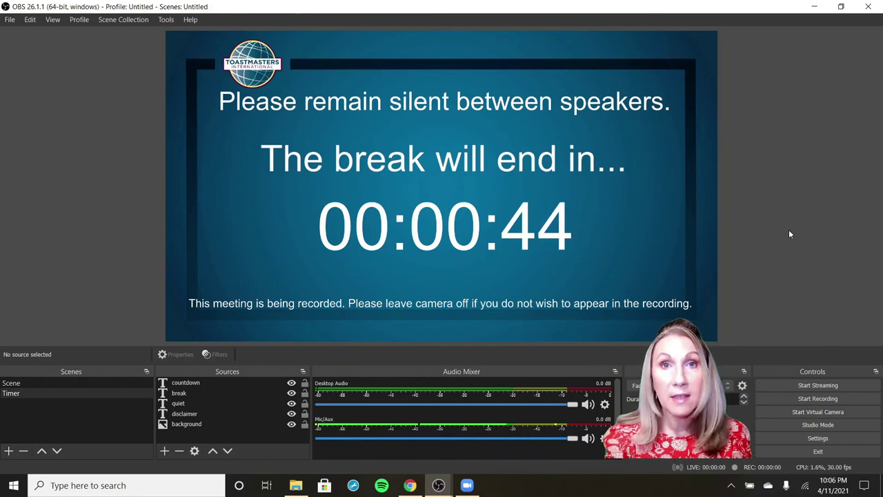
pyautogui.click(166, 20)
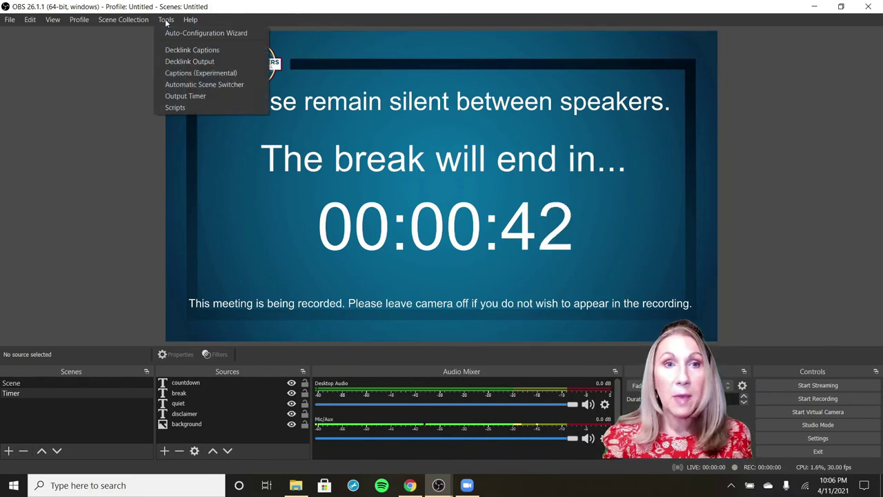
pyautogui.click(174, 108)
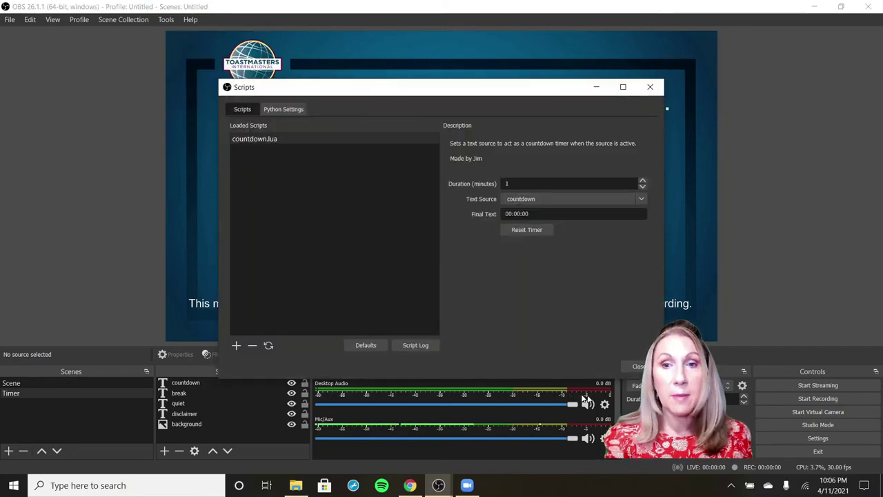
pyautogui.click(639, 366)
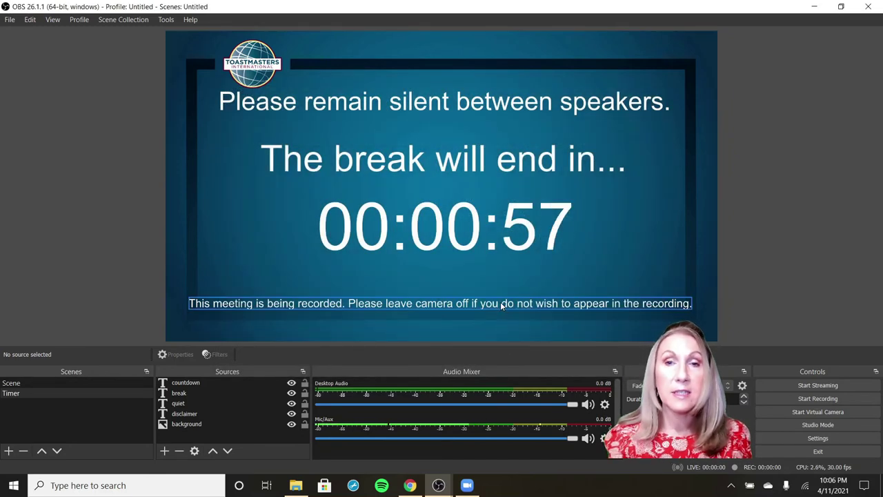